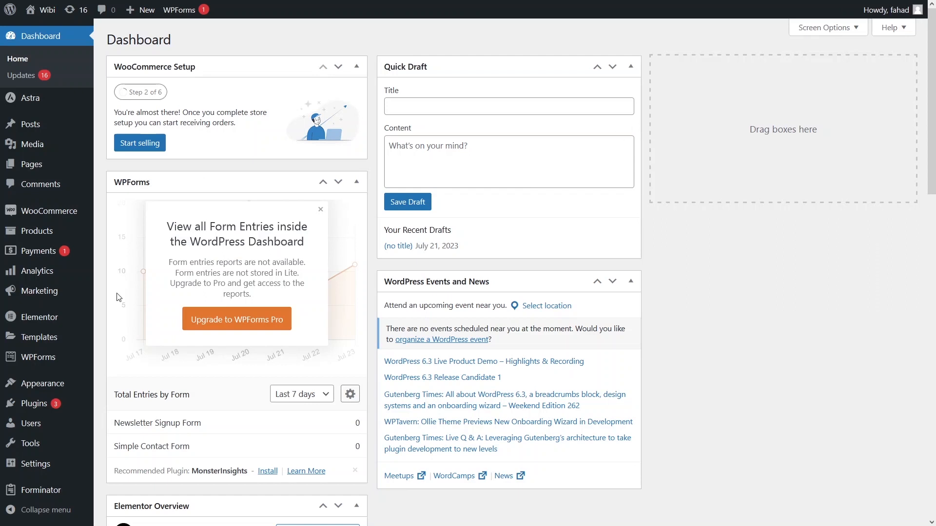
- Search the plugin directory for "elementor header" and activate Elementor Header & Footer Builder
{"action": "mouse_move", "coordinate": [35, 406]}
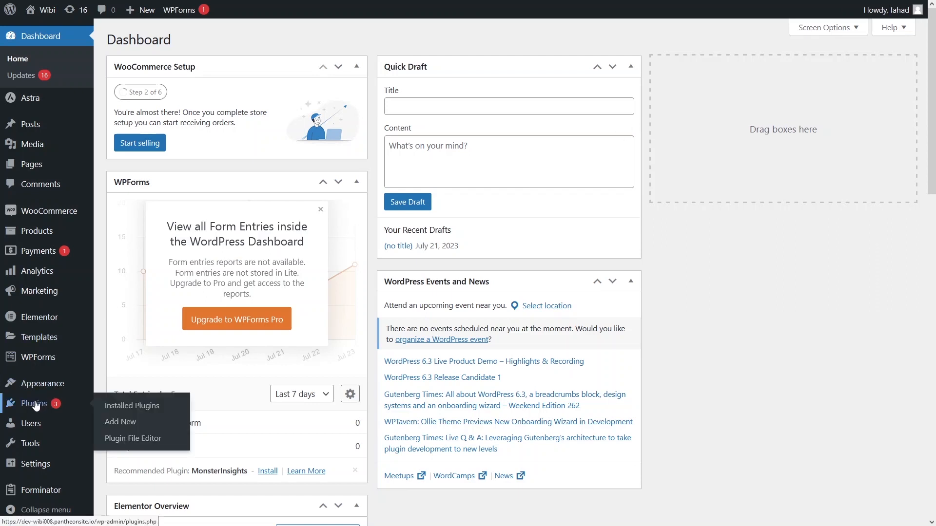
{"action": "left_click", "coordinate": [146, 424]}
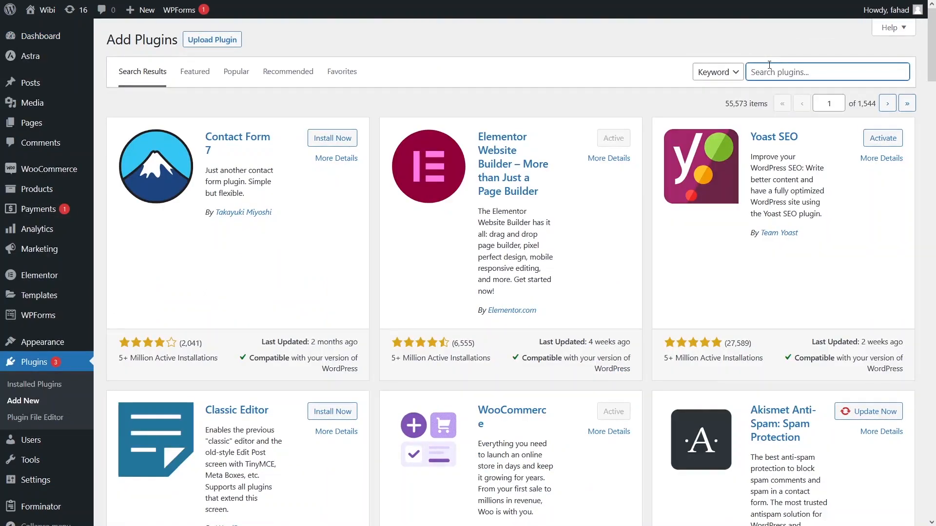
{"action": "type", "text": "elementor header"}
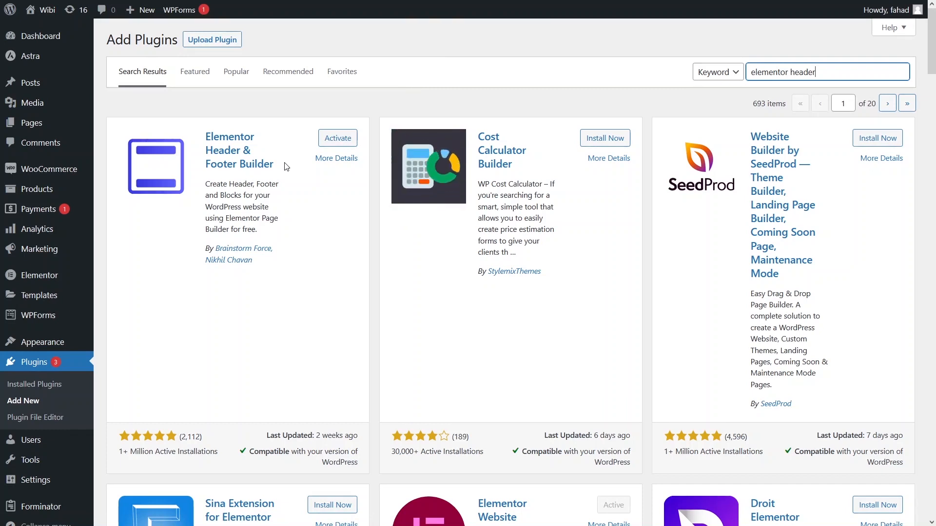
{"action": "left_click", "coordinate": [337, 139]}
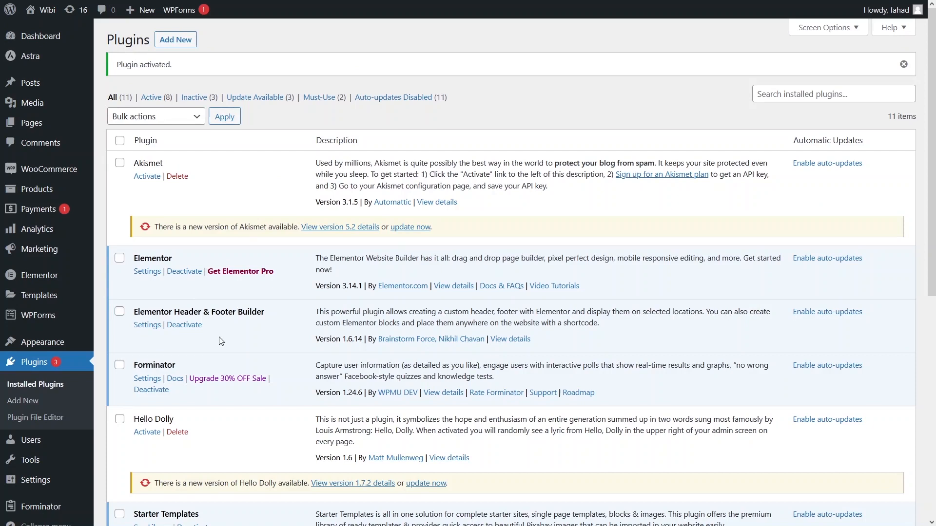
- Open the Elementor Header & Footer Builder settings and start a new template, skipping the onboarding questions
{"action": "left_click", "coordinate": [142, 331]}
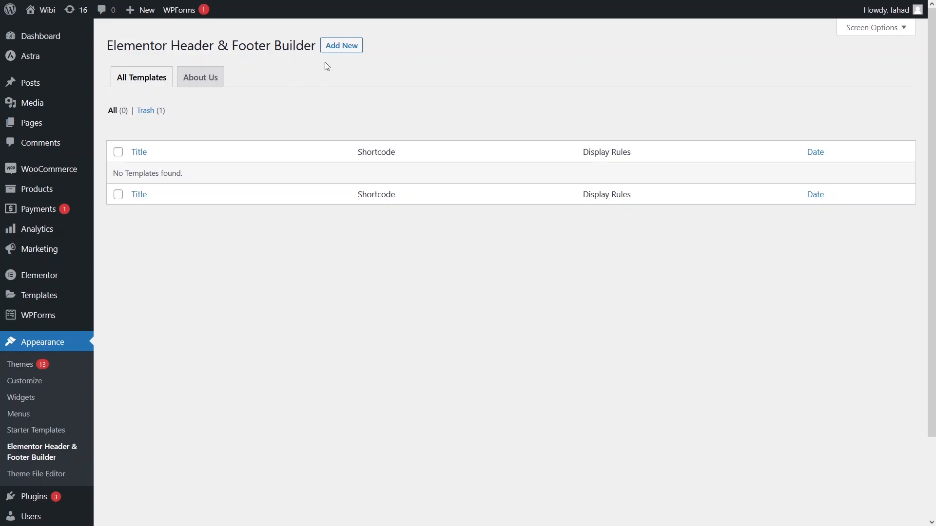
{"action": "left_click", "coordinate": [341, 46]}
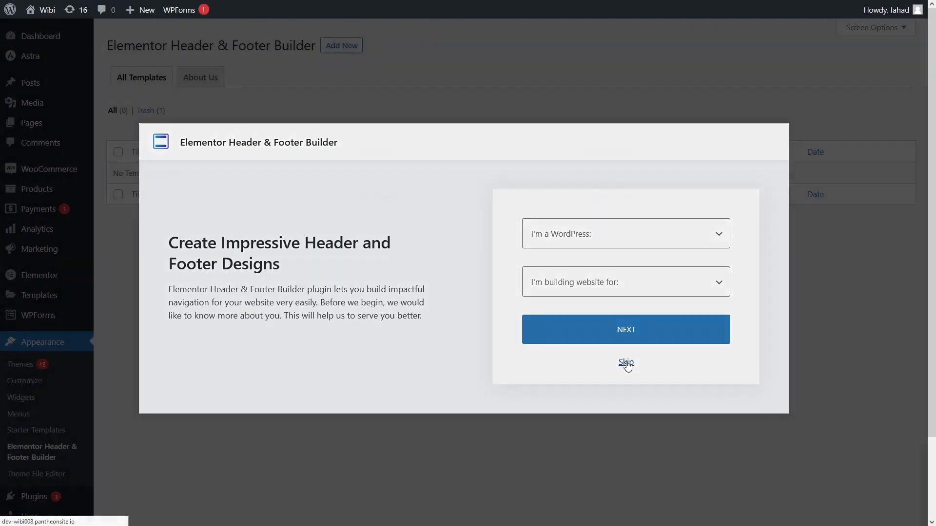
{"action": "left_click", "coordinate": [626, 363]}
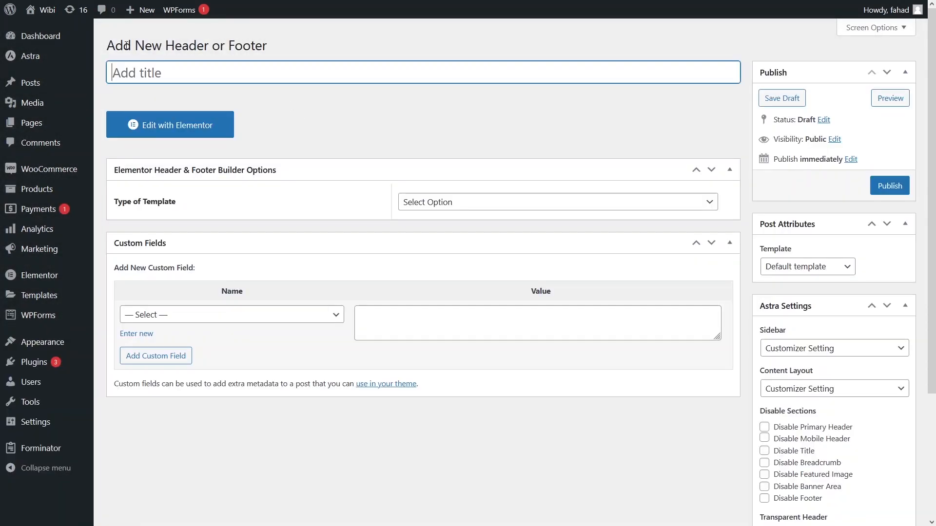
- View the live site's current header in a new tab, then return to the new template
{"action": "mouse_move", "coordinate": [42, 15]}
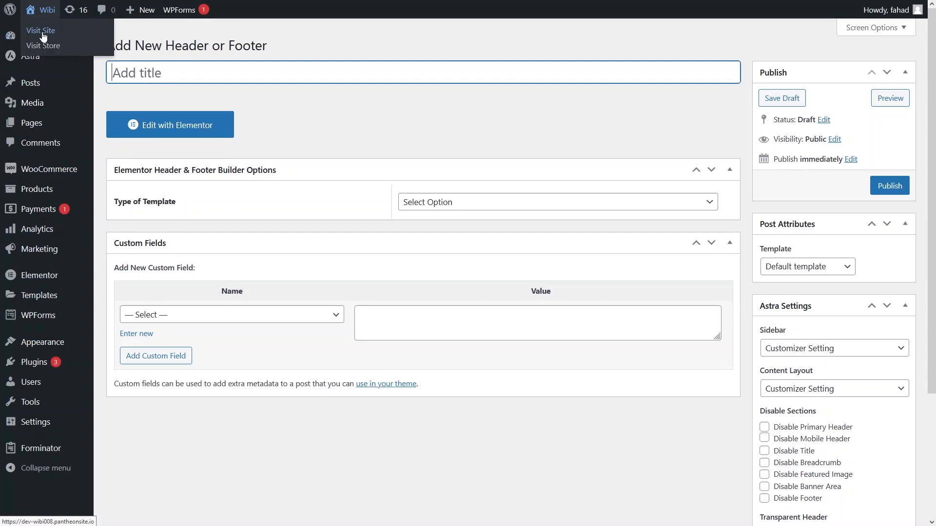
{"action": "left_click", "coordinate": [42, 33]}
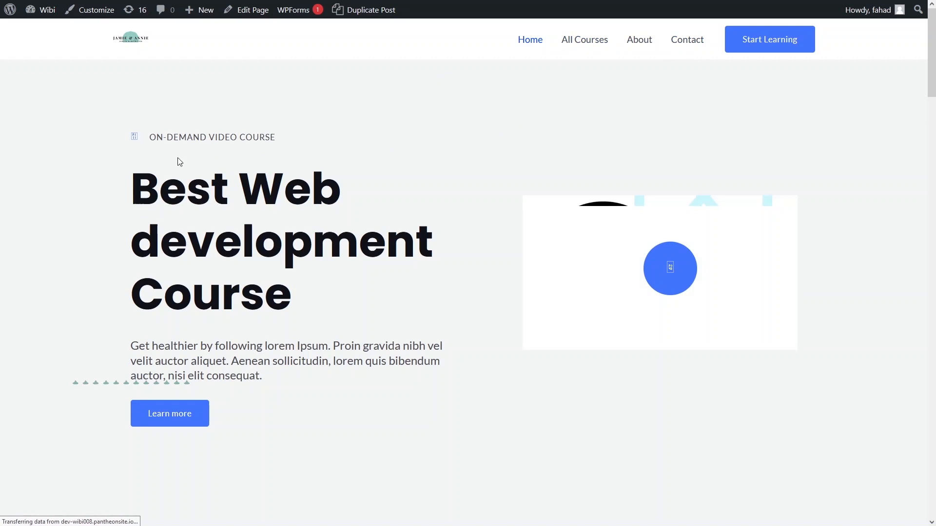
{"action": "mouse_move", "coordinate": [62, 4]}
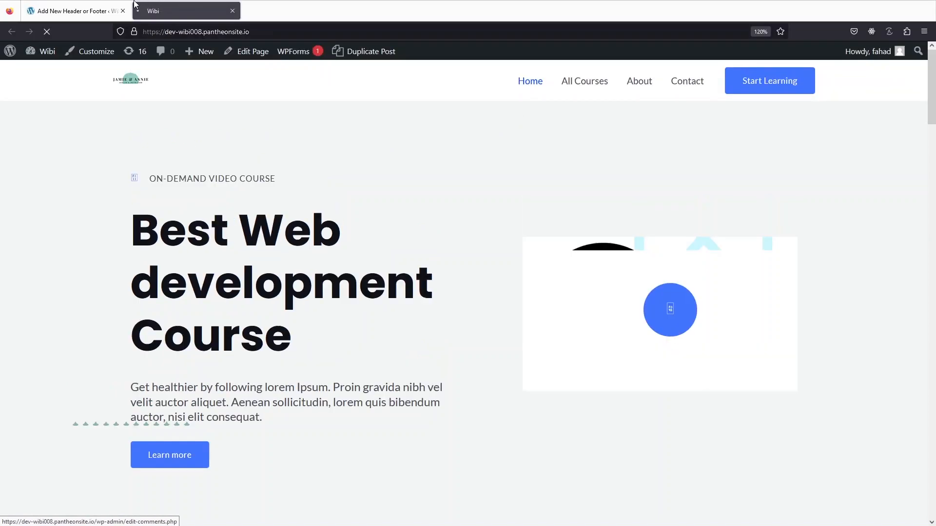
{"action": "left_click", "coordinate": [66, 12]}
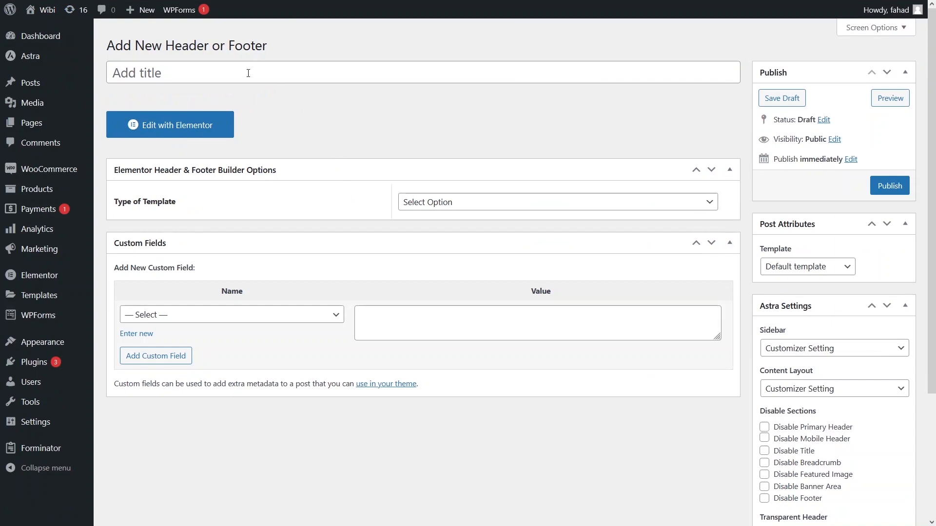
- Title the template New Header
{"action": "left_click", "coordinate": [248, 73]}
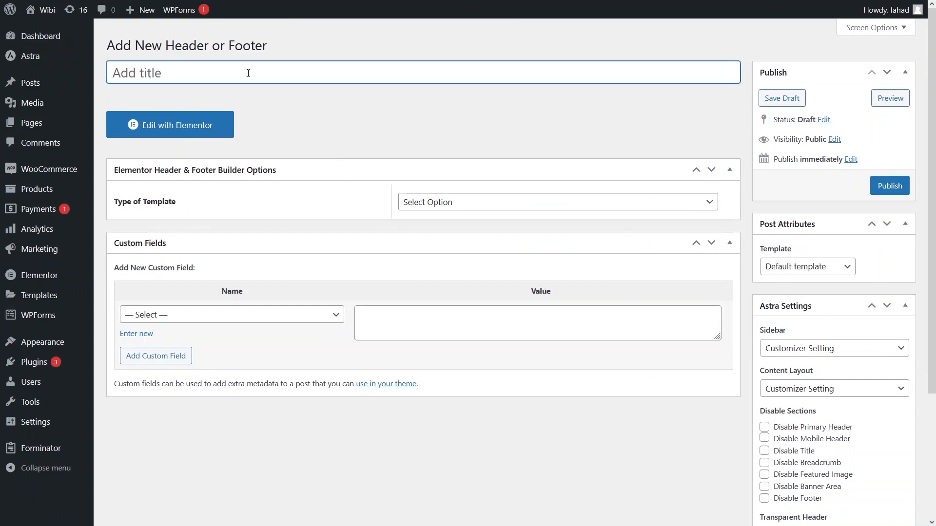
{"action": "type", "text": "New Header"}
- Set the type of template to Header
{"action": "left_click", "coordinate": [433, 202]}
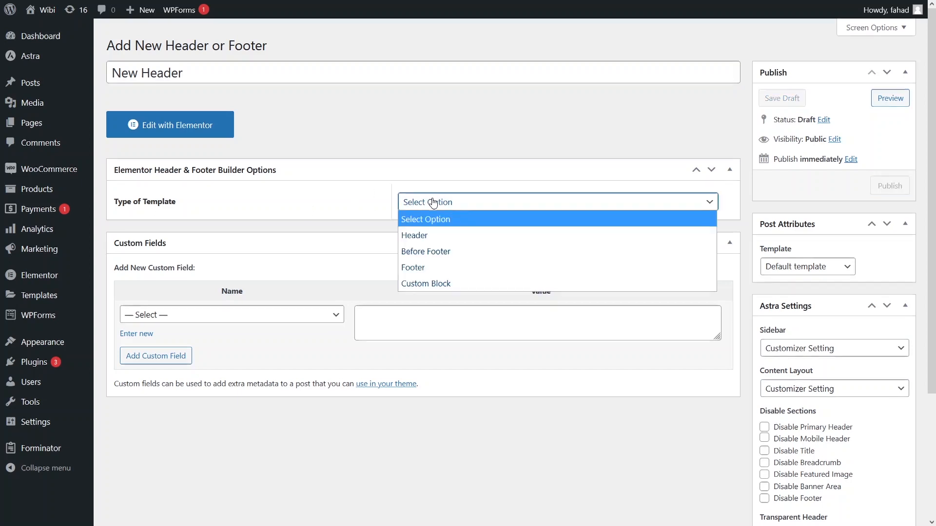
{"action": "left_click", "coordinate": [436, 234]}
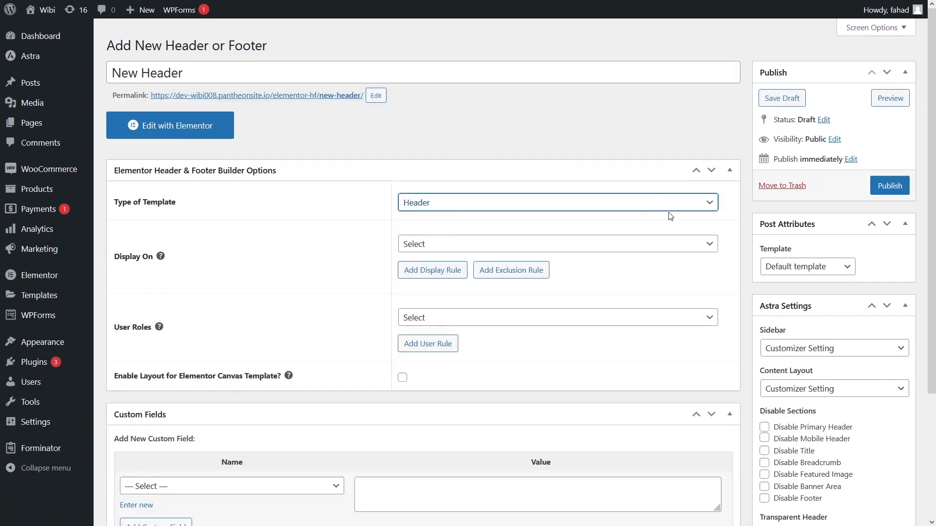
{"action": "left_click", "coordinate": [680, 208]}
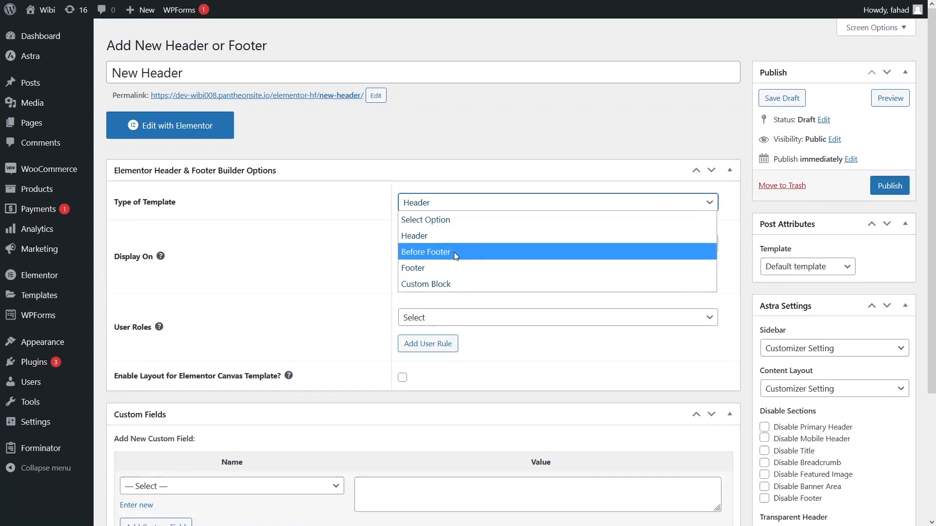
{"action": "double_click", "coordinate": [359, 197]}
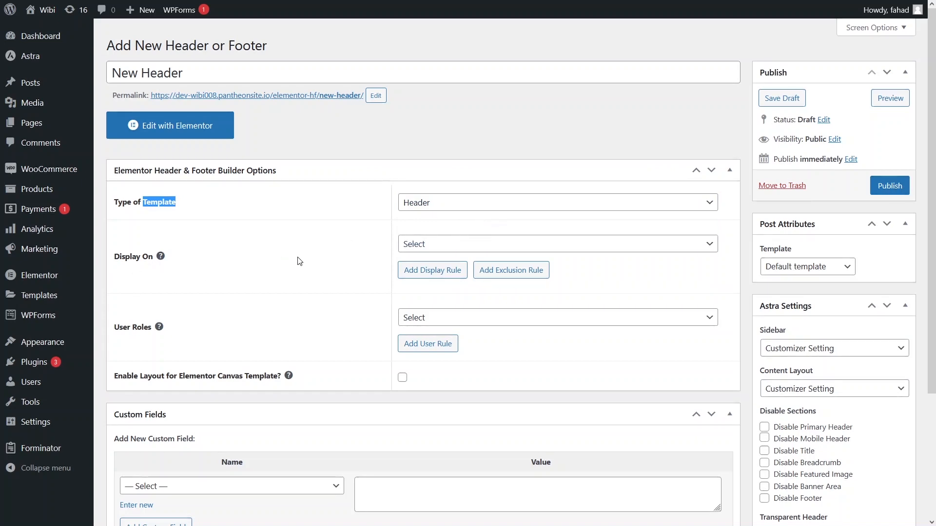
- Set the Display On rule to Entire Website
{"action": "left_click", "coordinate": [470, 246]}
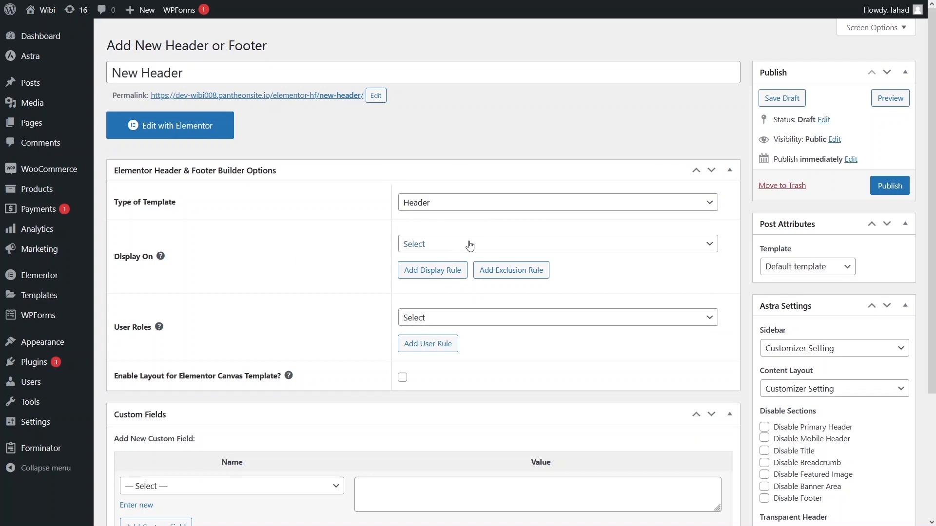
{"action": "left_click", "coordinate": [470, 245]}
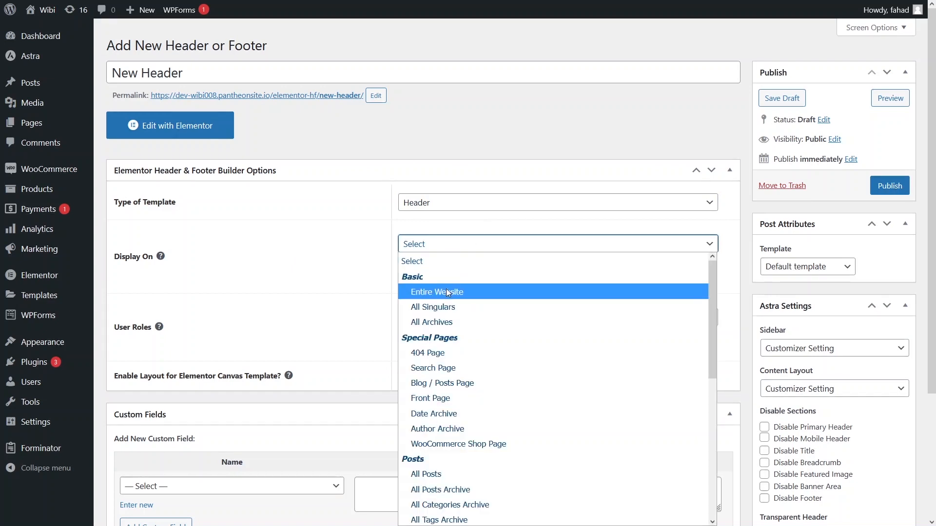
{"action": "left_click", "coordinate": [448, 292]}
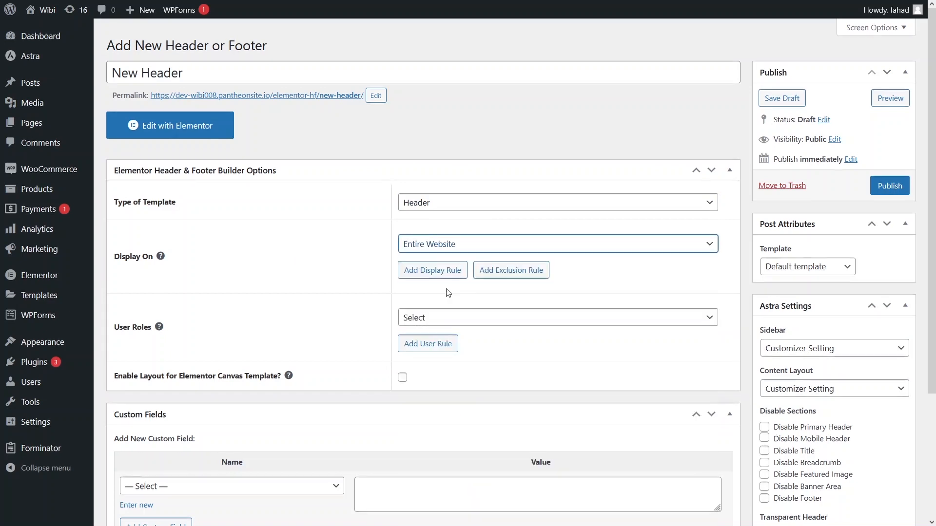
- Set the User Roles rule to All
{"action": "scroll", "coordinate": [353, 273], "scroll_direction": "down", "scroll_amount": 2}
{"action": "scroll", "coordinate": [352, 273], "scroll_direction": "down", "scroll_amount": 1}
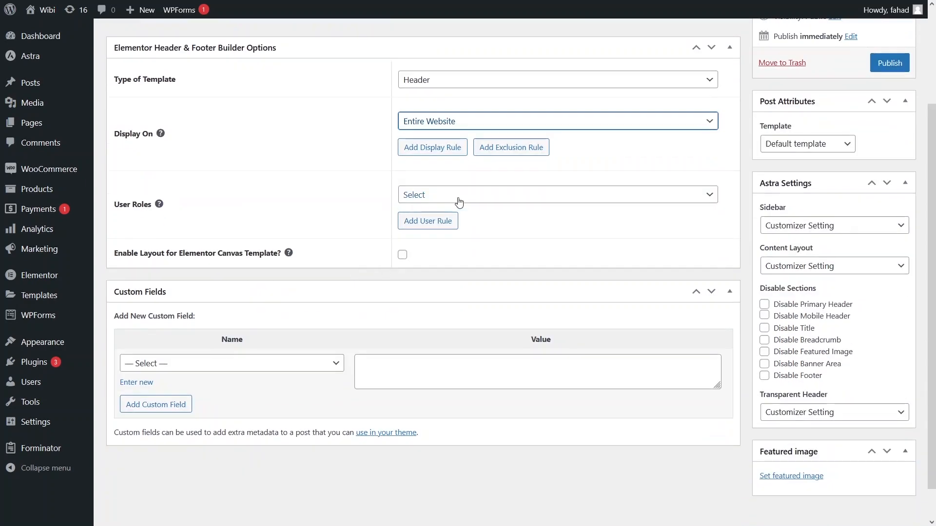
{"action": "left_click", "coordinate": [298, 191]}
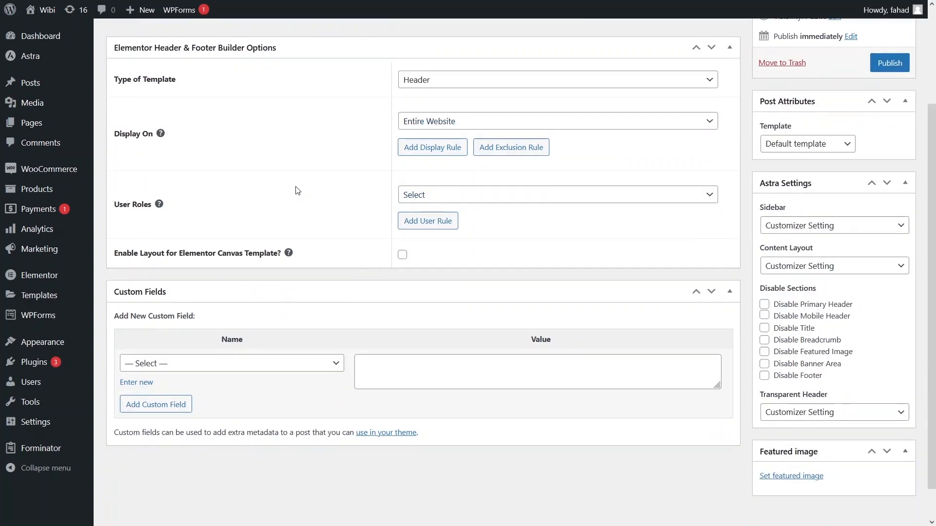
{"action": "left_click", "coordinate": [419, 197]}
{"action": "left_click", "coordinate": [418, 213]}
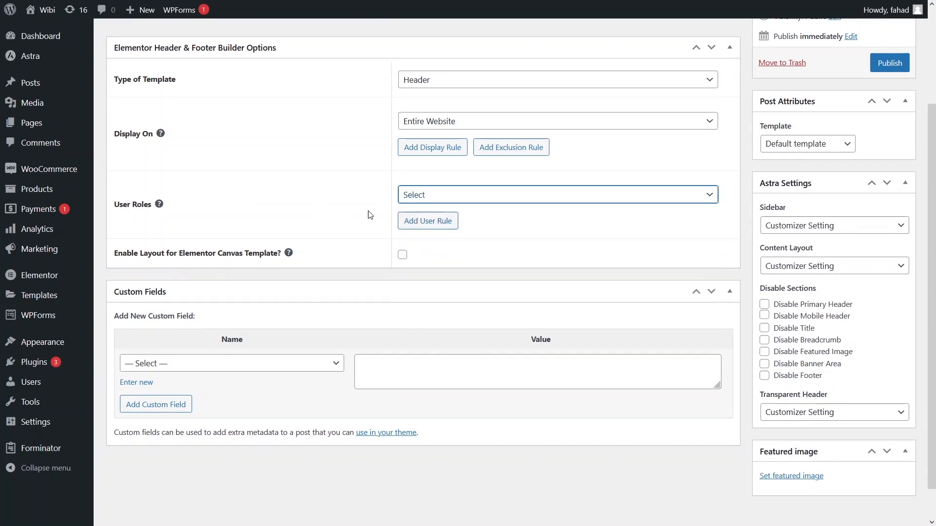
{"action": "left_click", "coordinate": [492, 197]}
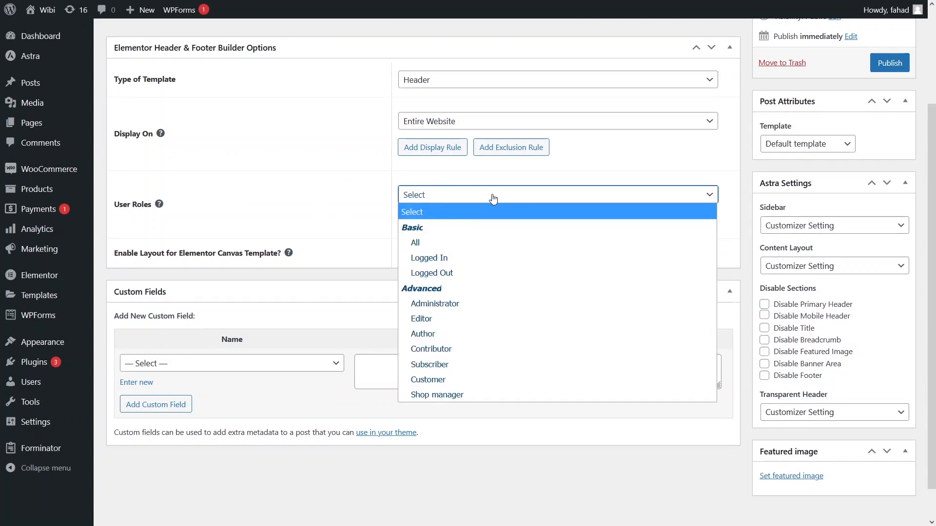
{"action": "left_click", "coordinate": [424, 240]}
- Publish the template and open its page in a new tab to check it, then return
{"action": "scroll", "coordinate": [516, 185], "scroll_direction": "up", "scroll_amount": 3}
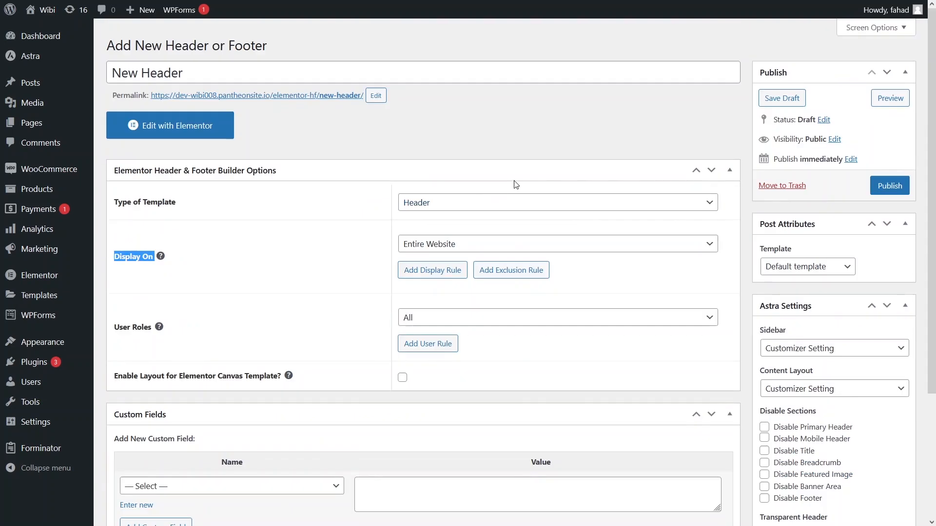
{"action": "left_click", "coordinate": [889, 187]}
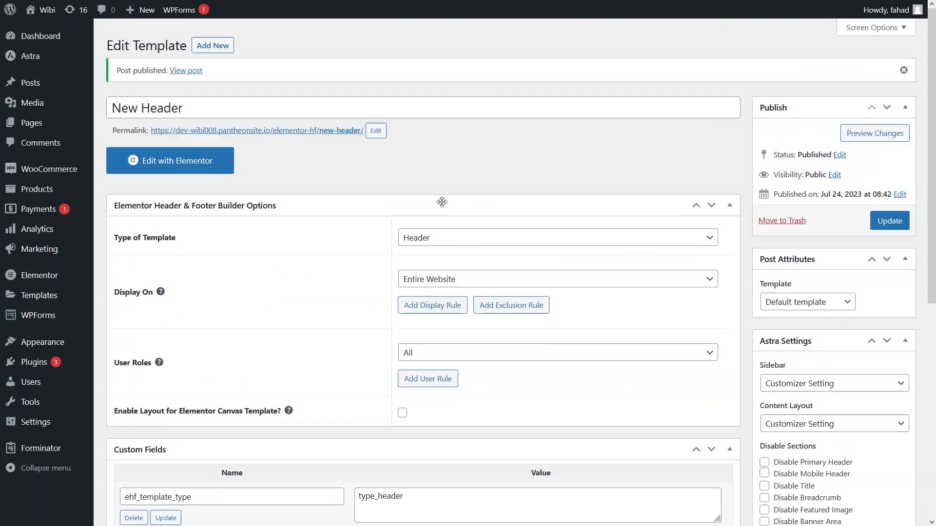
{"action": "middle_click", "coordinate": [186, 71]}
{"action": "left_click", "coordinate": [200, 5]}
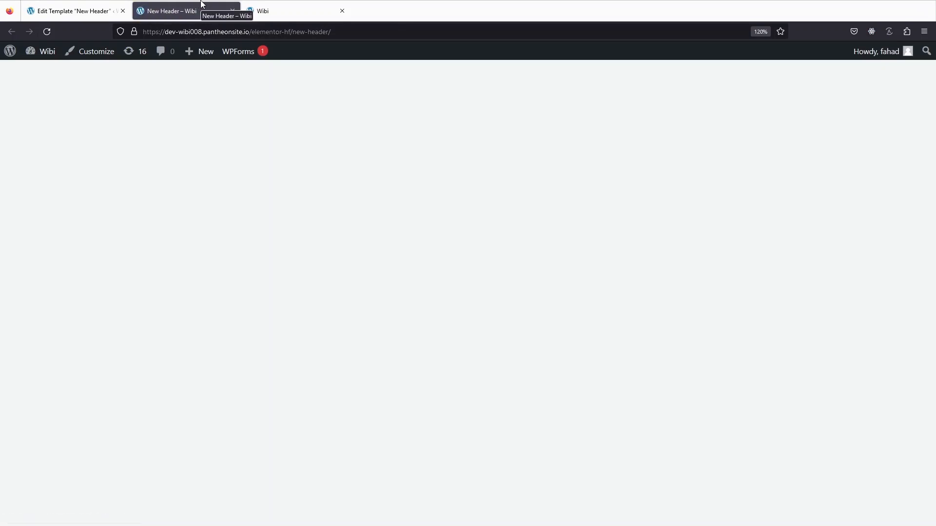
{"action": "left_click", "coordinate": [62, 5]}
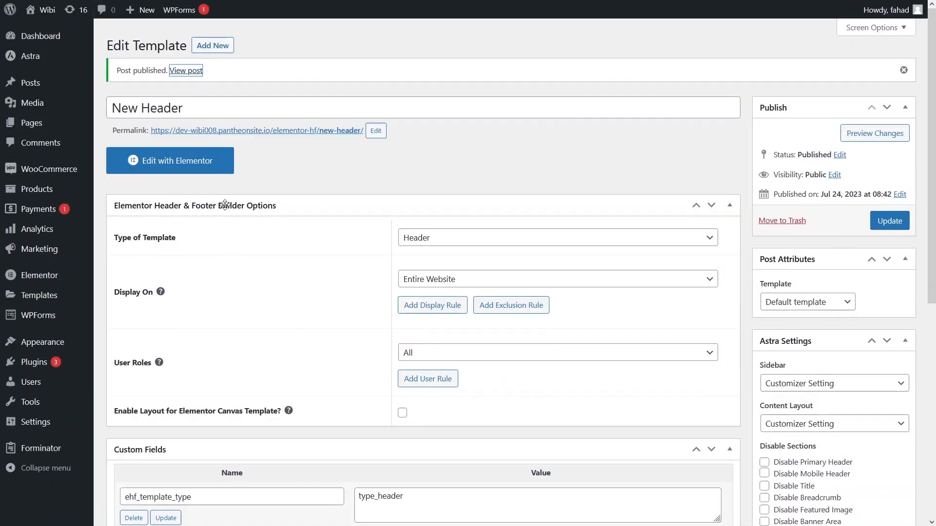
- Open the template in Elementor and add a three-column section
{"action": "left_click", "coordinate": [185, 167]}
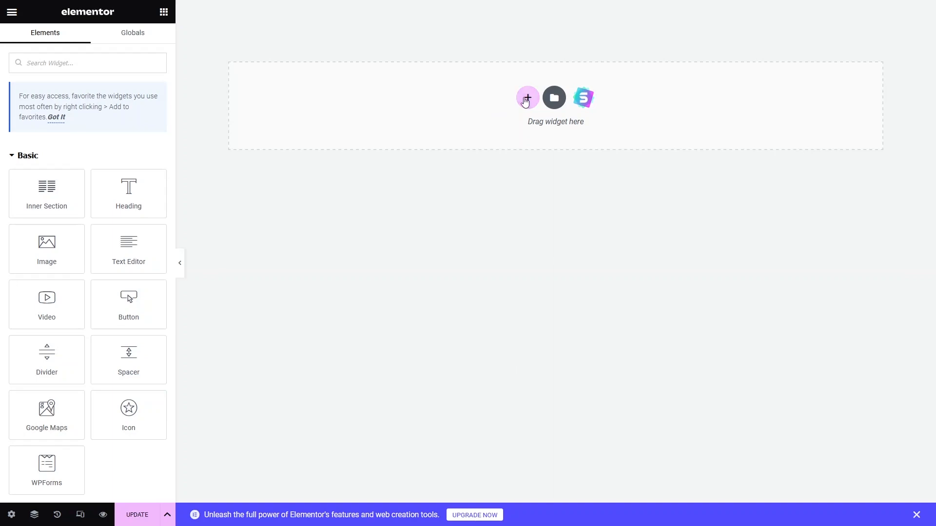
{"action": "left_click", "coordinate": [527, 98]}
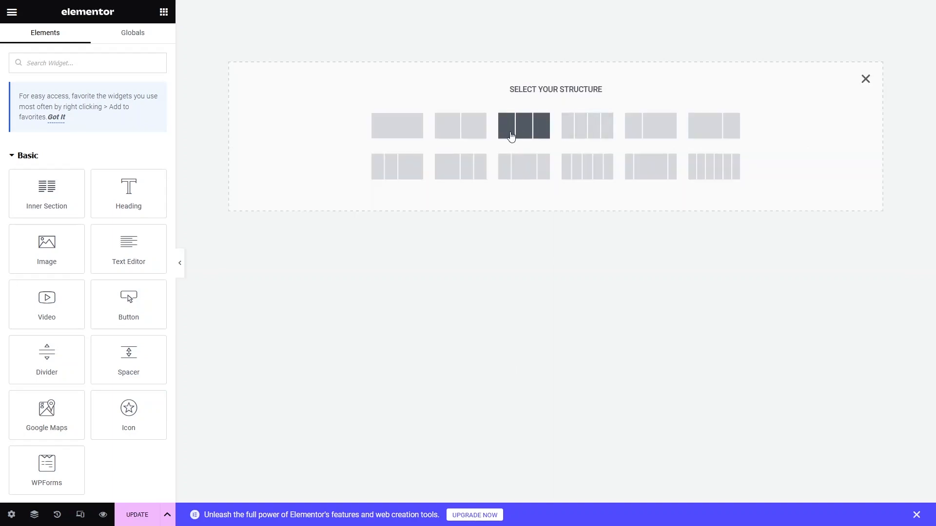
{"action": "left_click", "coordinate": [512, 138]}
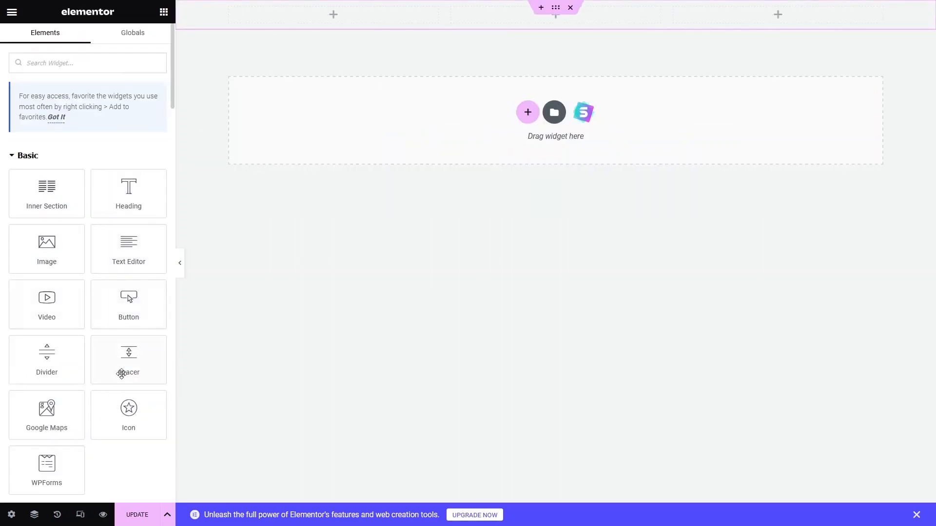
- Place an Image widget in the first column and insert the circular portrait from the media library
{"action": "left_click_drag", "start_coordinate": [59, 258], "coordinate": [333, 14]}
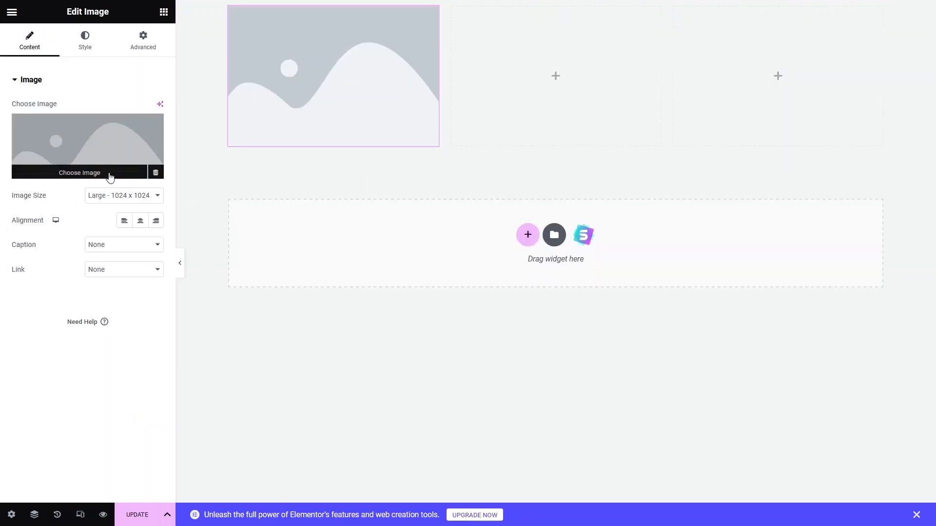
{"action": "left_click", "coordinate": [111, 133]}
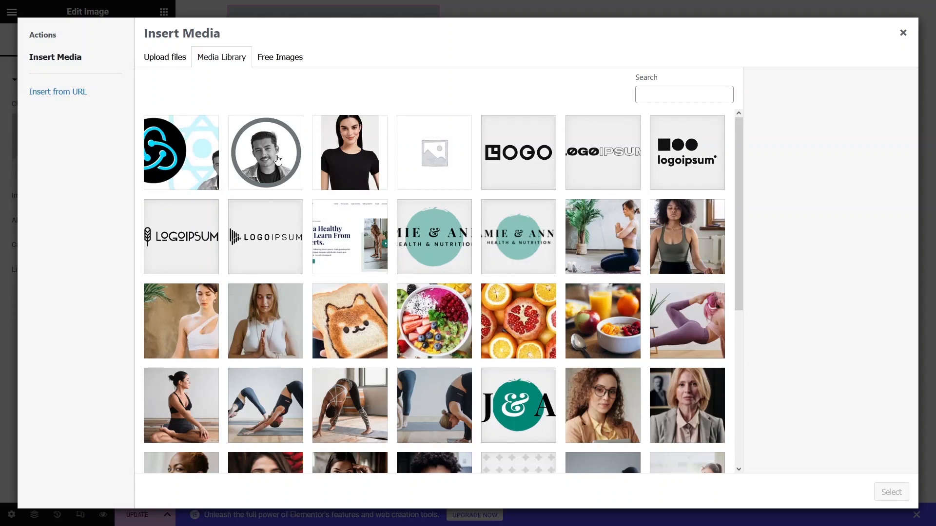
{"action": "left_click", "coordinate": [276, 158]}
{"action": "left_click", "coordinate": [891, 492]}
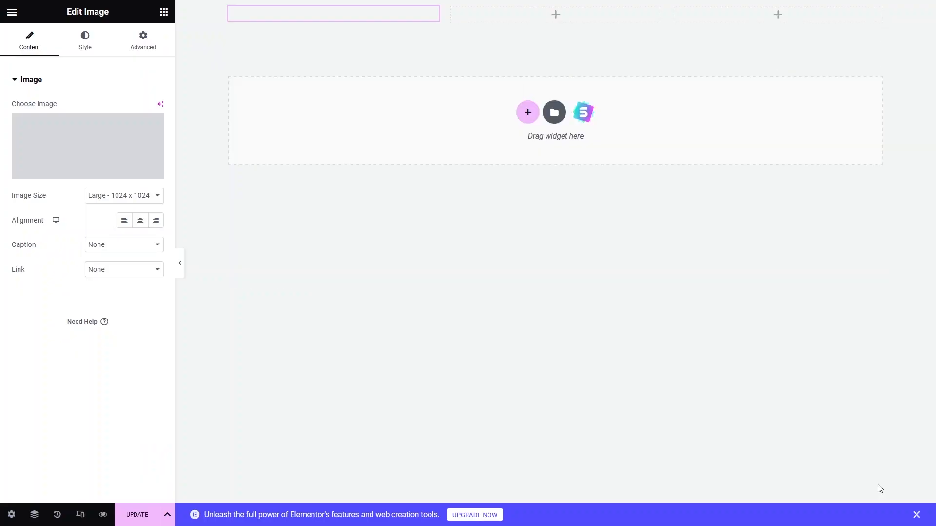
- Set the portrait image to a custom size with a width of 100 and apply it
{"action": "left_click", "coordinate": [116, 203]}
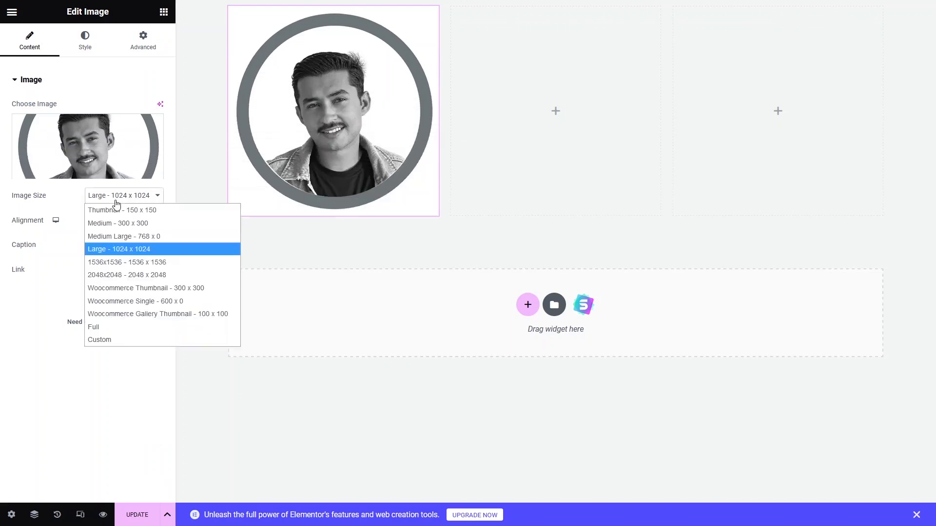
{"action": "left_click", "coordinate": [125, 337]}
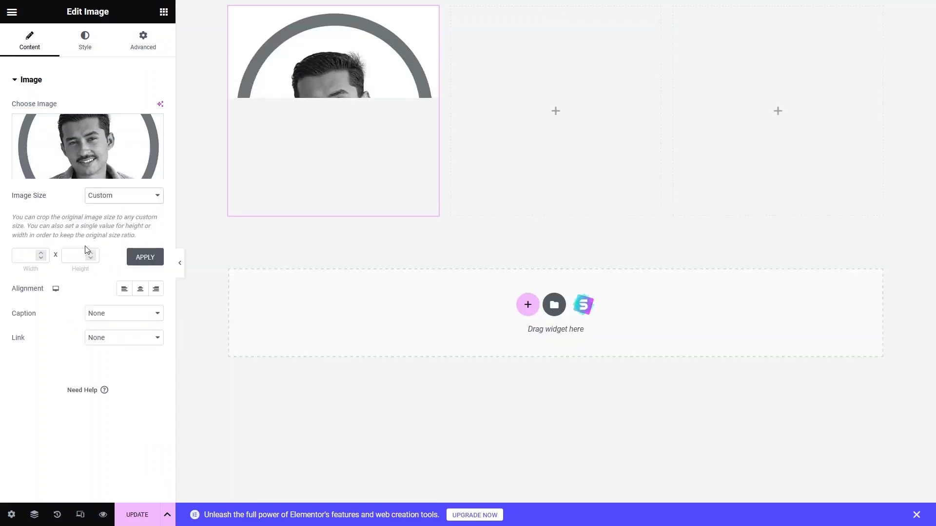
{"action": "left_click", "coordinate": [28, 255]}
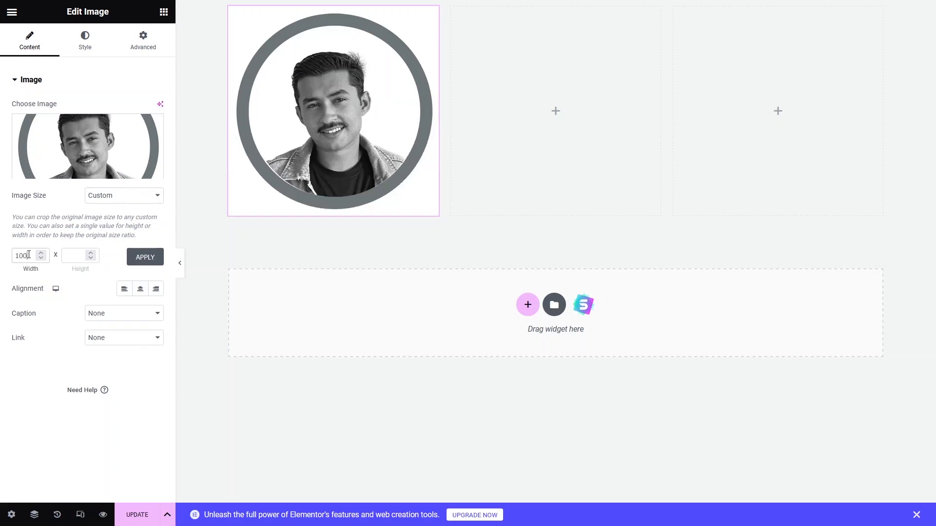
{"action": "key", "text": "Return"}
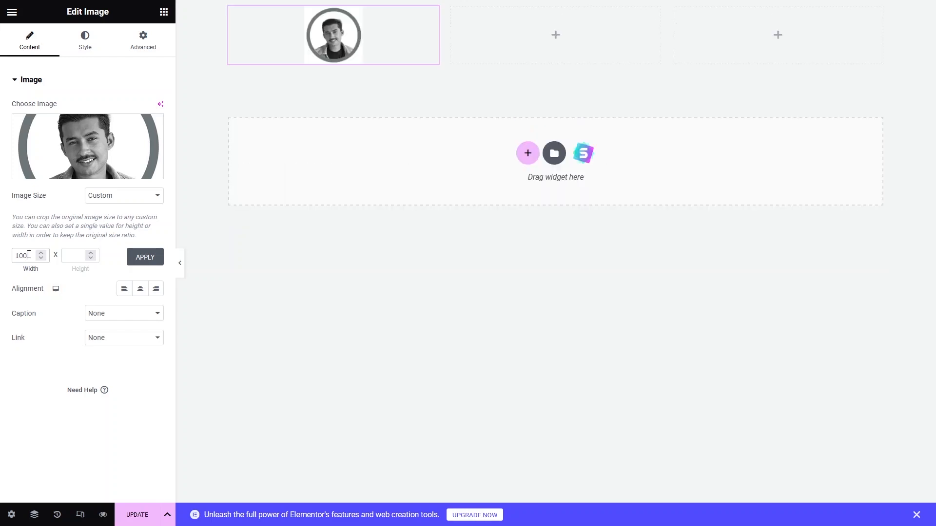
{"action": "left_click", "coordinate": [145, 257]}
- Set the image's border radius to 70 px on all corners
{"action": "left_click", "coordinate": [82, 44]}
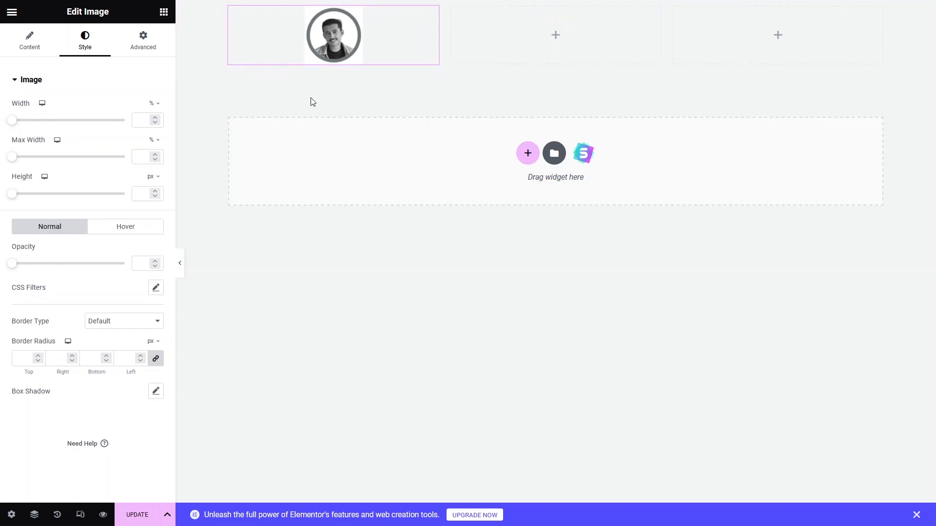
{"action": "left_click", "coordinate": [38, 359]}
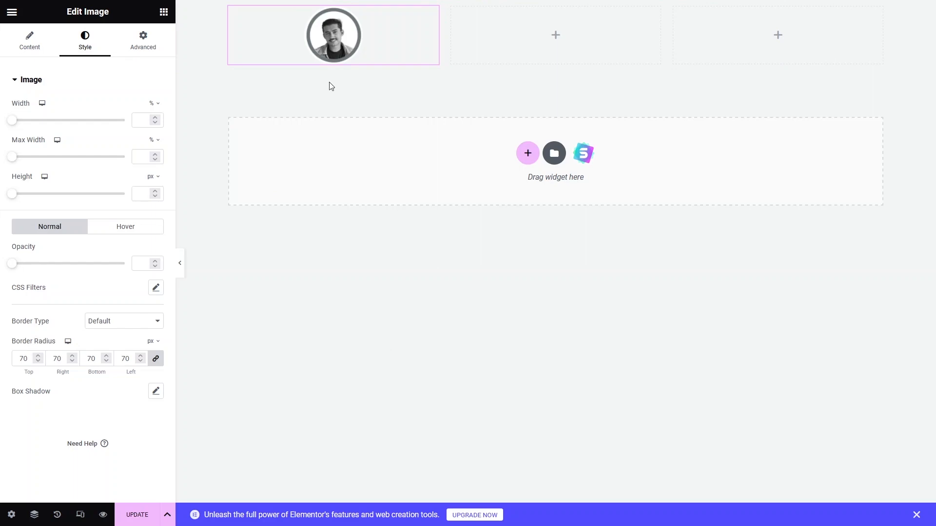
- Search for the Navigation Menu widget and place it in the middle column of the section
{"action": "left_click", "coordinate": [544, 48]}
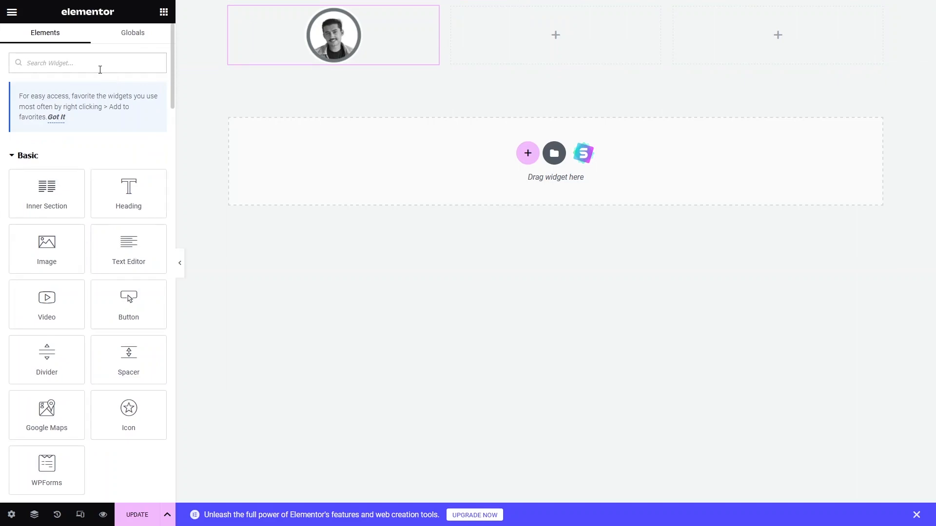
{"action": "type", "text": "navi"}
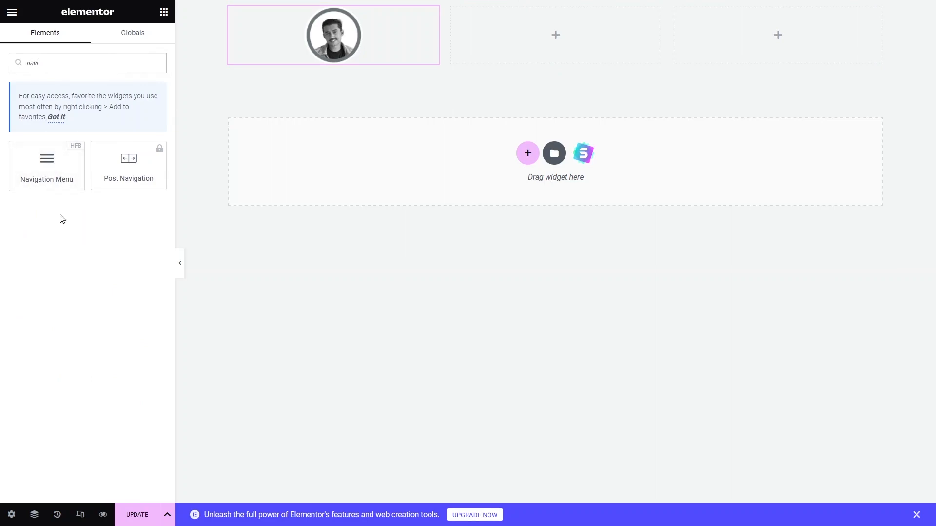
{"action": "left_click", "coordinate": [49, 177]}
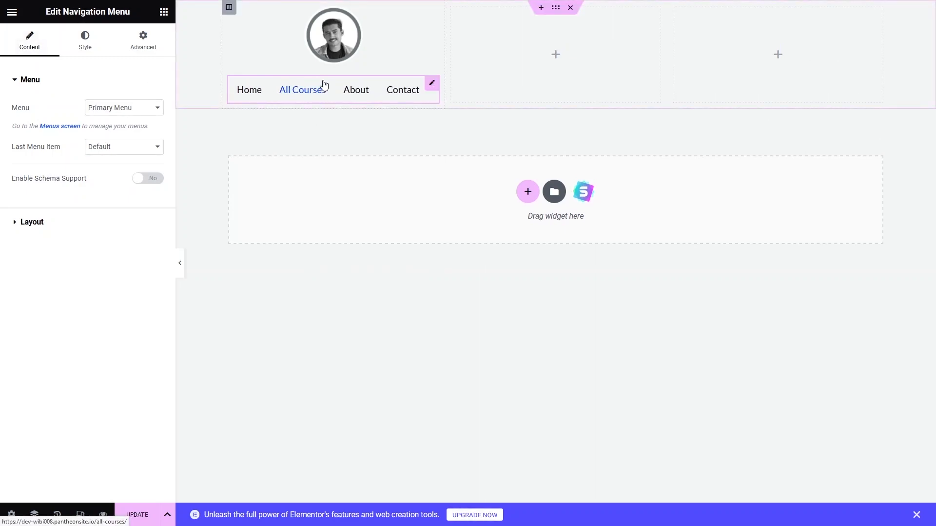
{"action": "left_click_drag", "start_coordinate": [324, 85], "coordinate": [558, 35]}
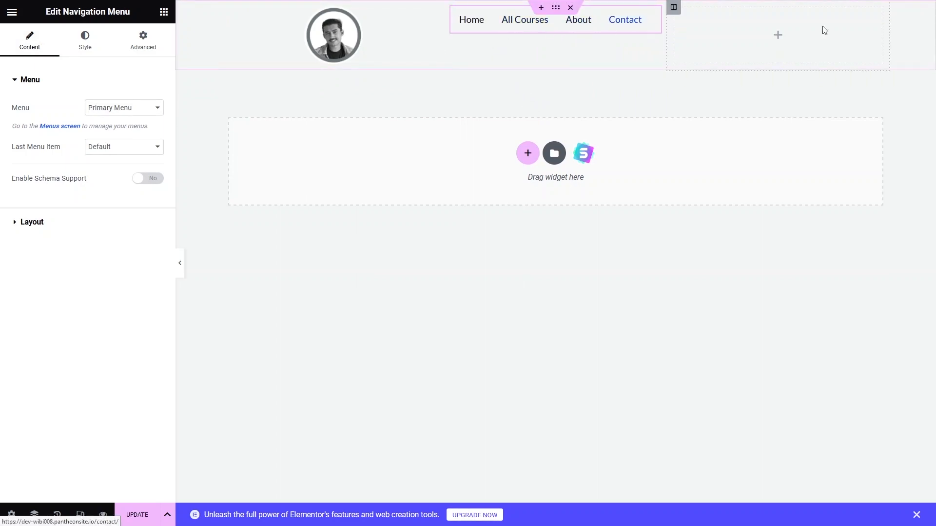
- Add a Button widget and move it into the third column
{"action": "left_click", "coordinate": [781, 45]}
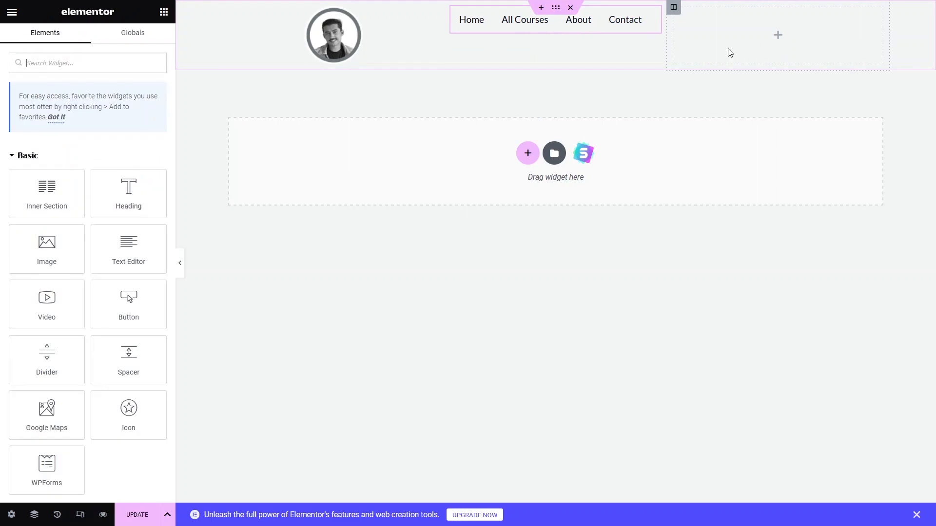
{"action": "left_click", "coordinate": [142, 309]}
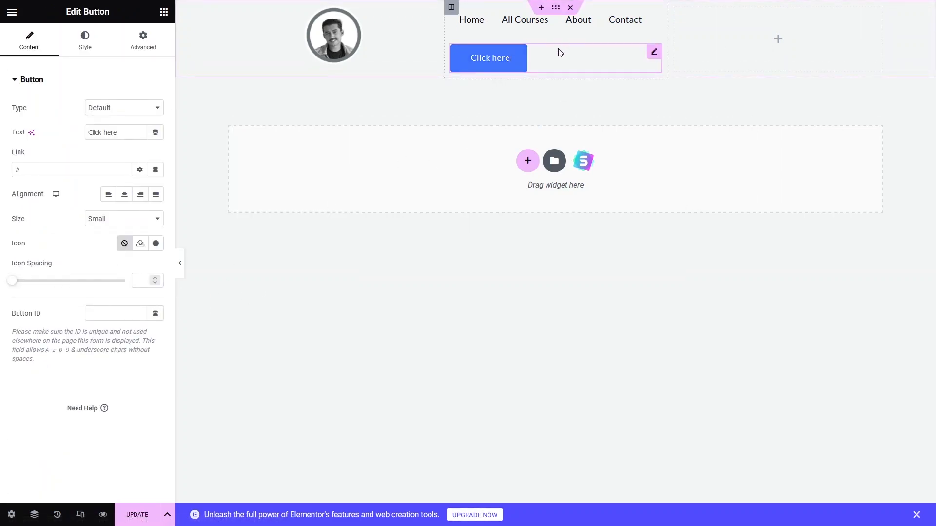
{"action": "left_click_drag", "start_coordinate": [561, 53], "coordinate": [770, 31]}
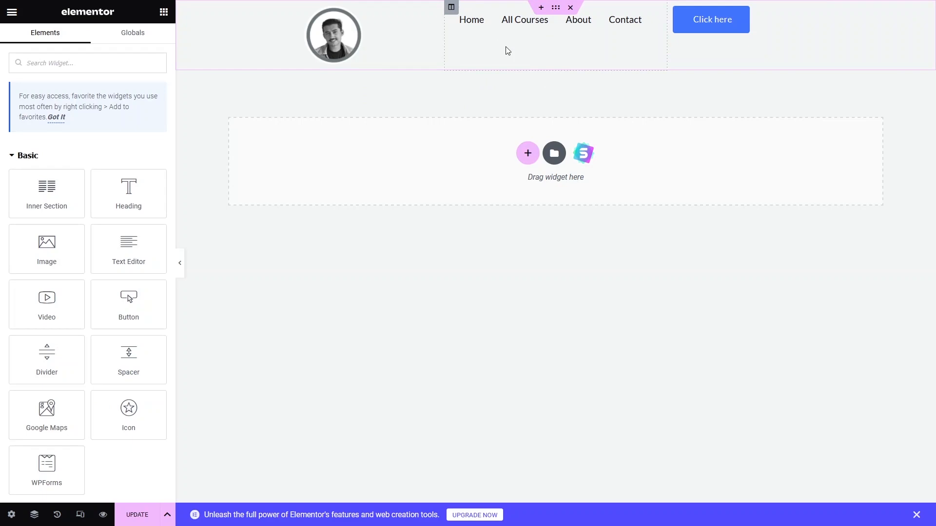
- Set the middle column's vertical alignment to Middle
{"action": "left_click", "coordinate": [451, 7]}
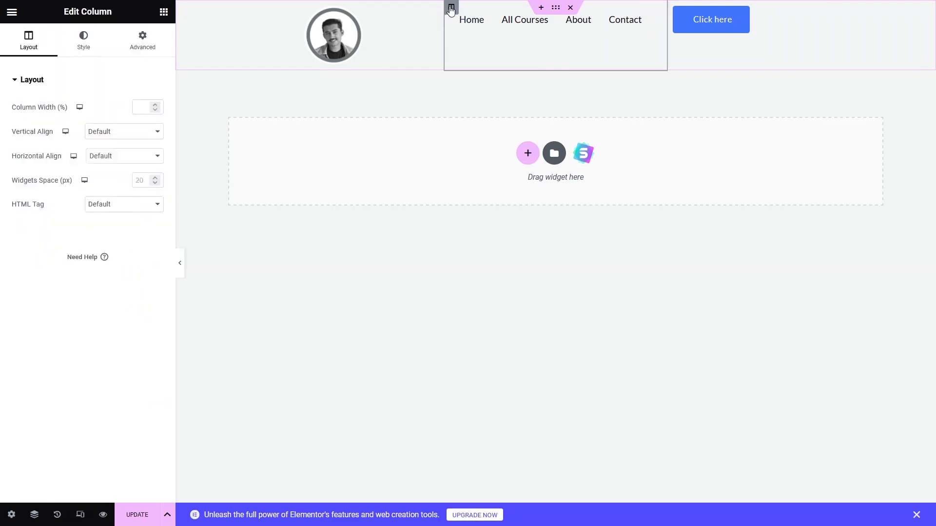
{"action": "left_click", "coordinate": [129, 138]}
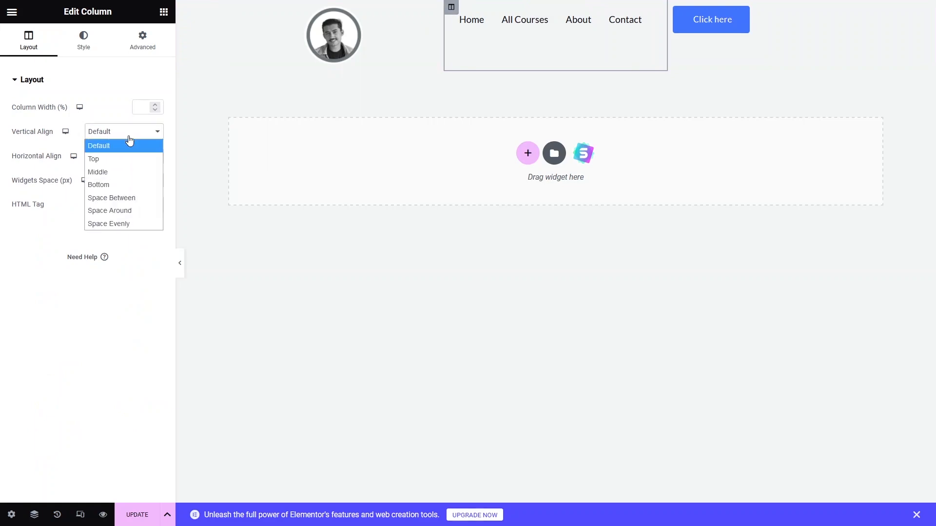
{"action": "left_click", "coordinate": [122, 171]}
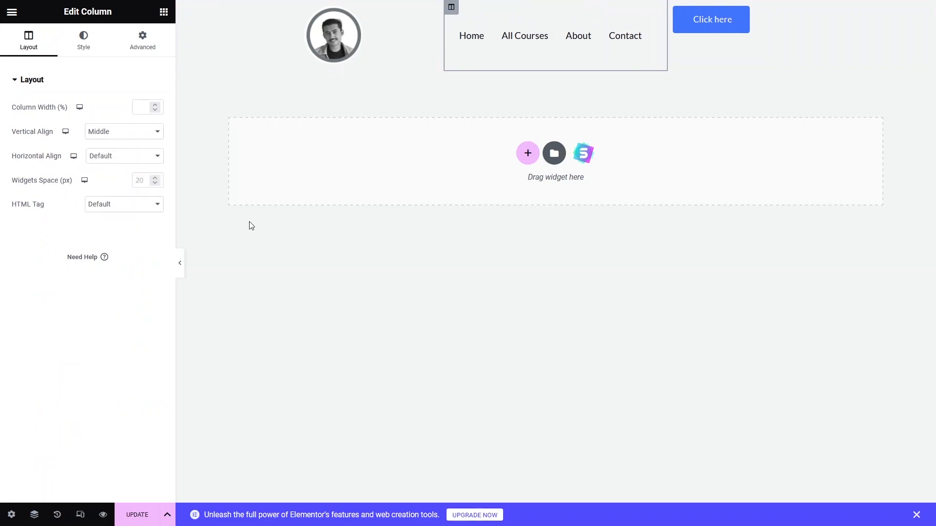
- Set the third column's vertical alignment to Middle
{"action": "left_click", "coordinate": [728, 19]}
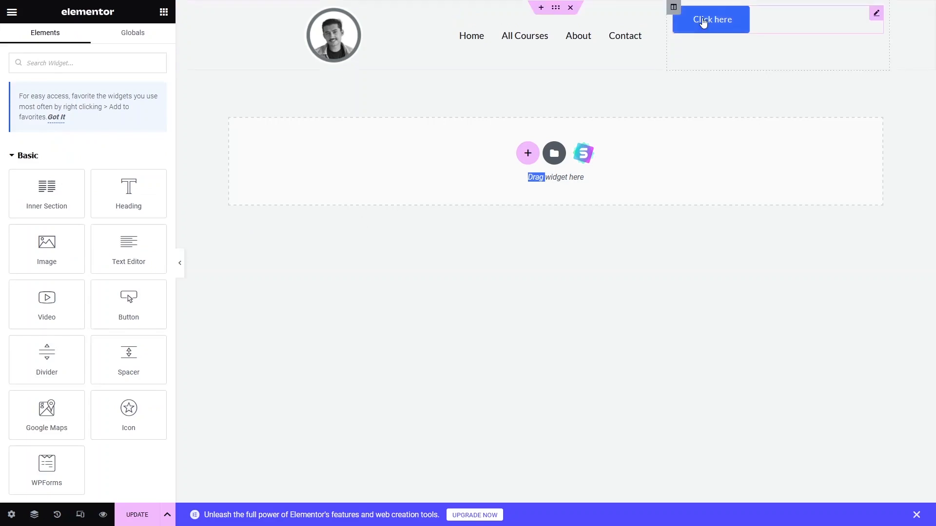
{"action": "left_click", "coordinate": [673, 8]}
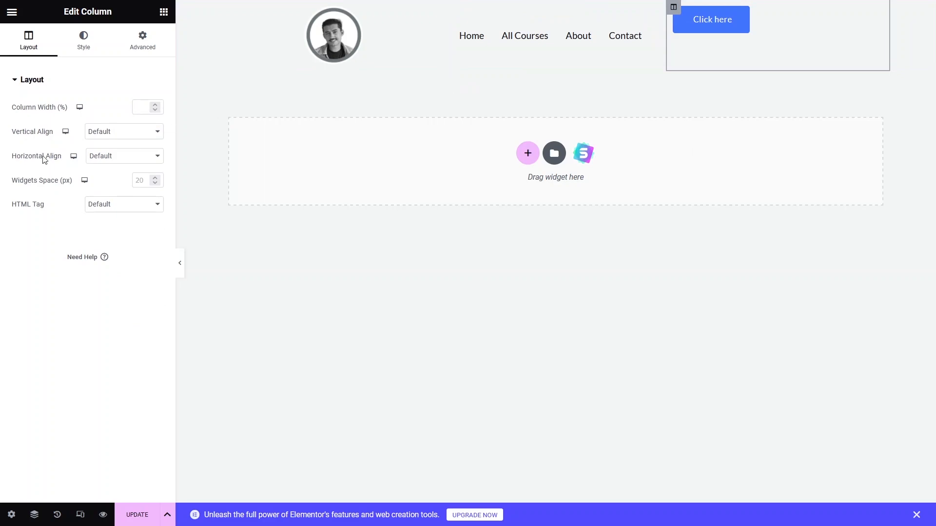
{"action": "left_click", "coordinate": [139, 136]}
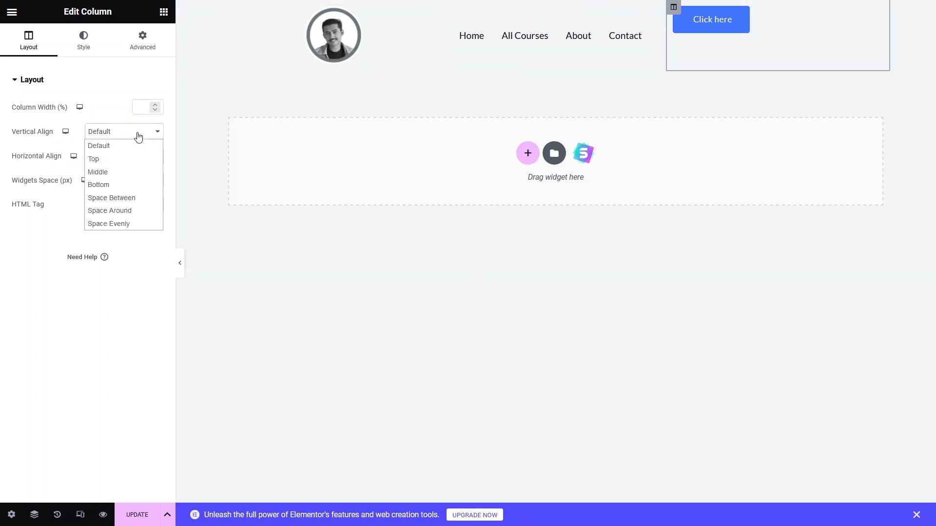
{"action": "left_click", "coordinate": [132, 173]}
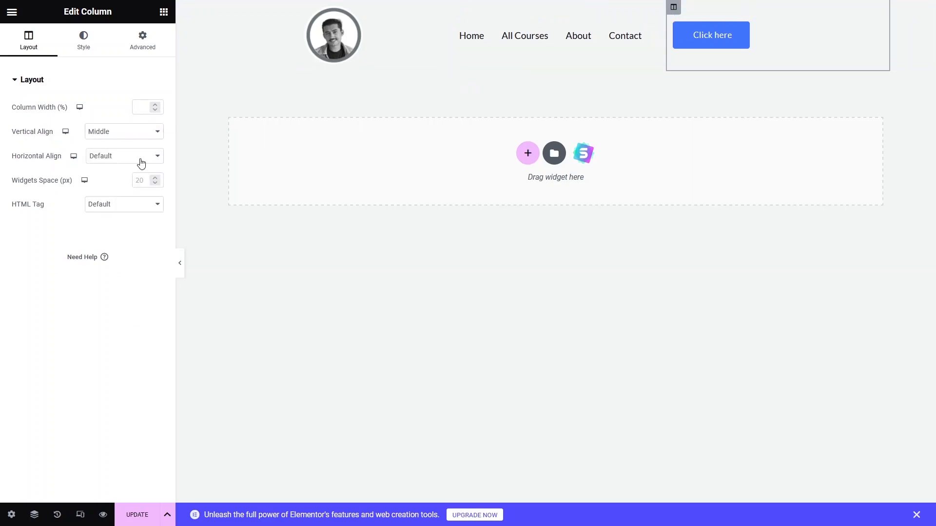
- Set the third column's horizontal alignment to Center
{"action": "left_click", "coordinate": [150, 160]}
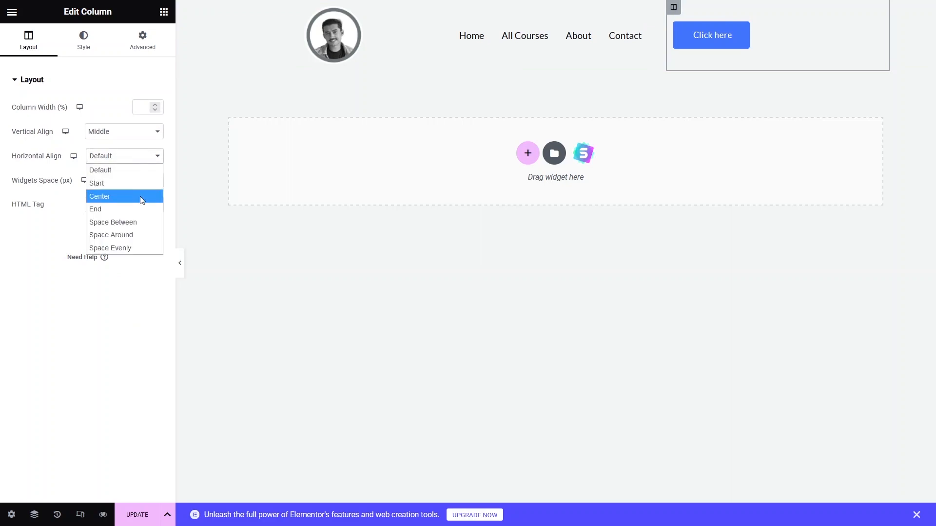
{"action": "left_click", "coordinate": [139, 196]}
{"action": "left_click", "coordinate": [144, 157]}
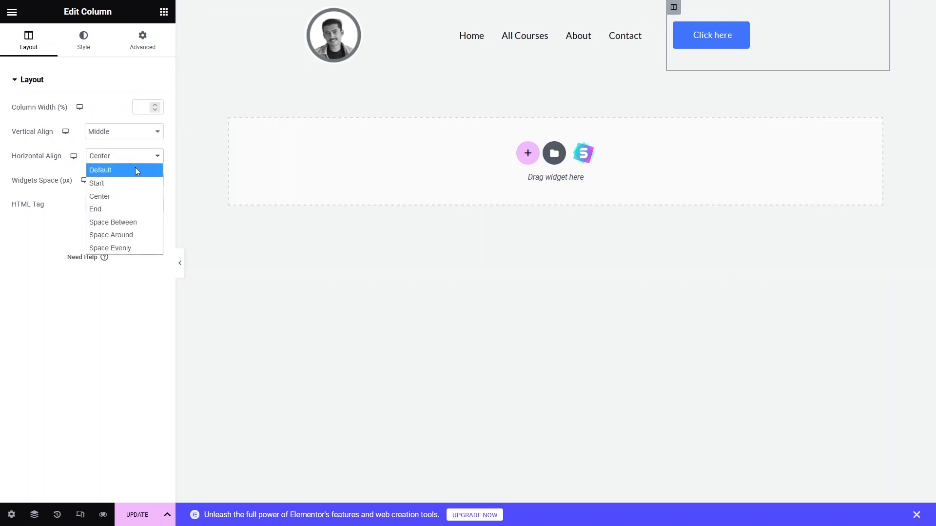
{"action": "left_click", "coordinate": [236, 219]}
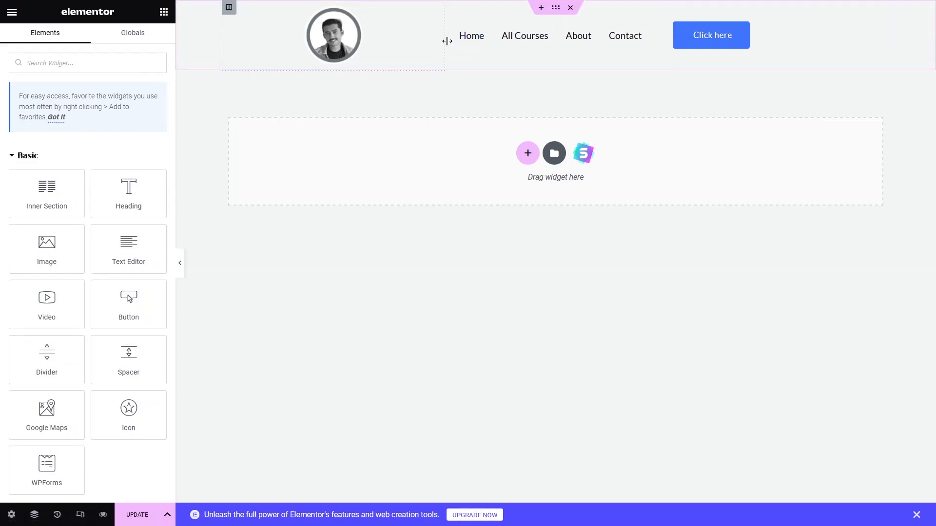
- Resize the columns so the first and third are narrower and the middle column is wider
{"action": "left_click_drag", "start_coordinate": [447, 41], "coordinate": [348, 40]}
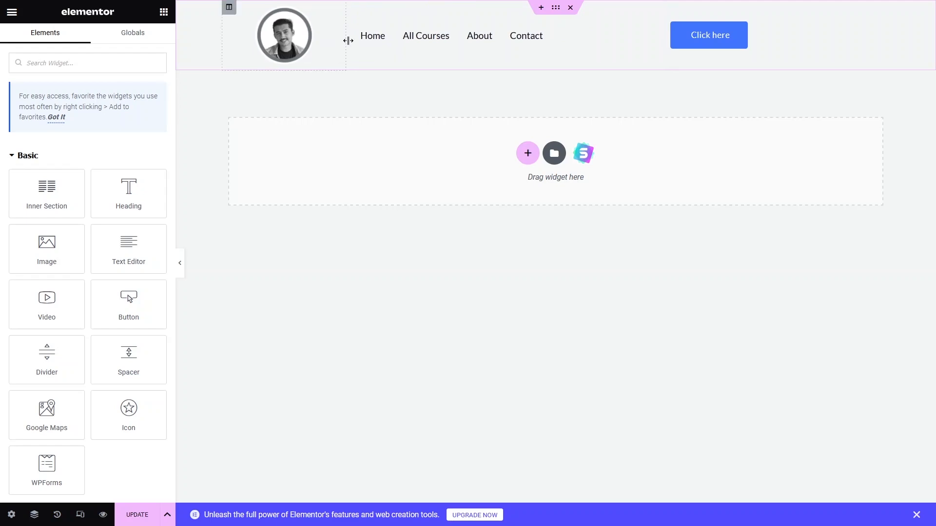
{"action": "left_click_drag", "start_coordinate": [664, 39], "coordinate": [762, 39]}
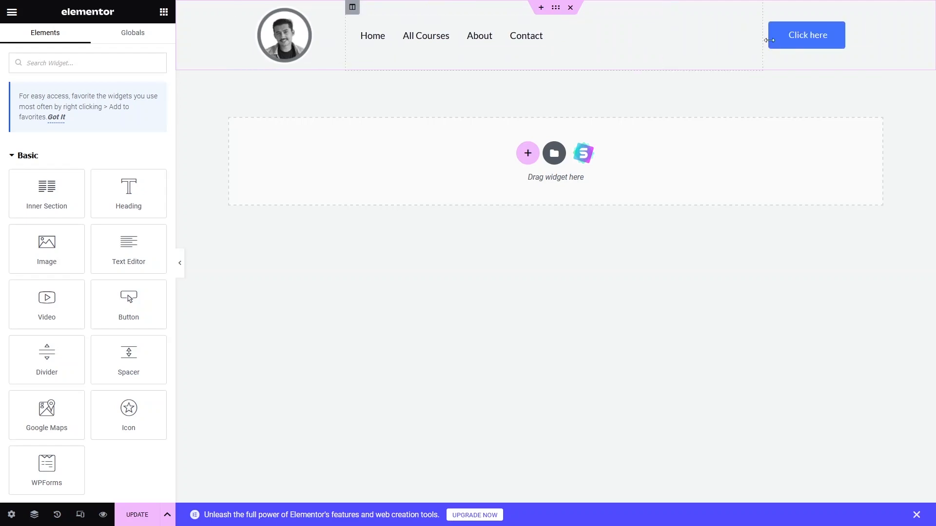
- Align the Click here button to the right within its column
{"action": "left_click", "coordinate": [796, 39]}
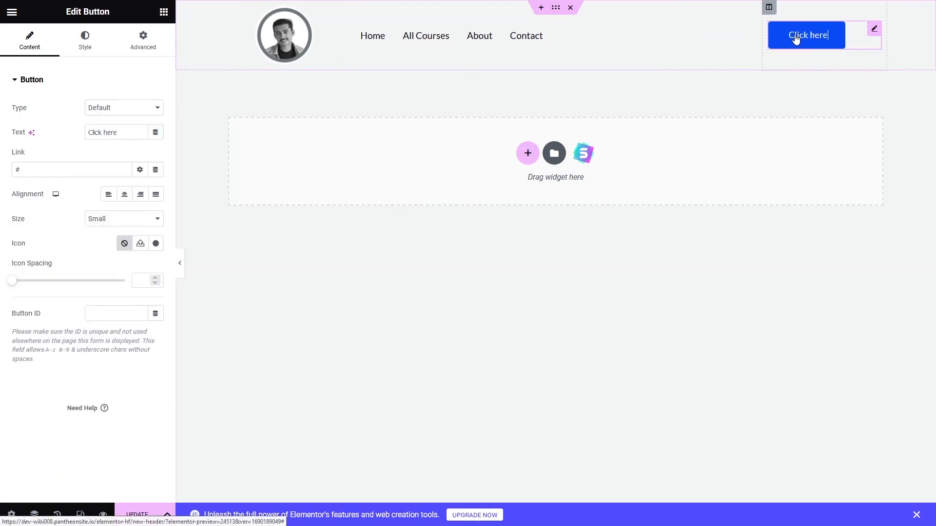
{"action": "left_click", "coordinate": [109, 197]}
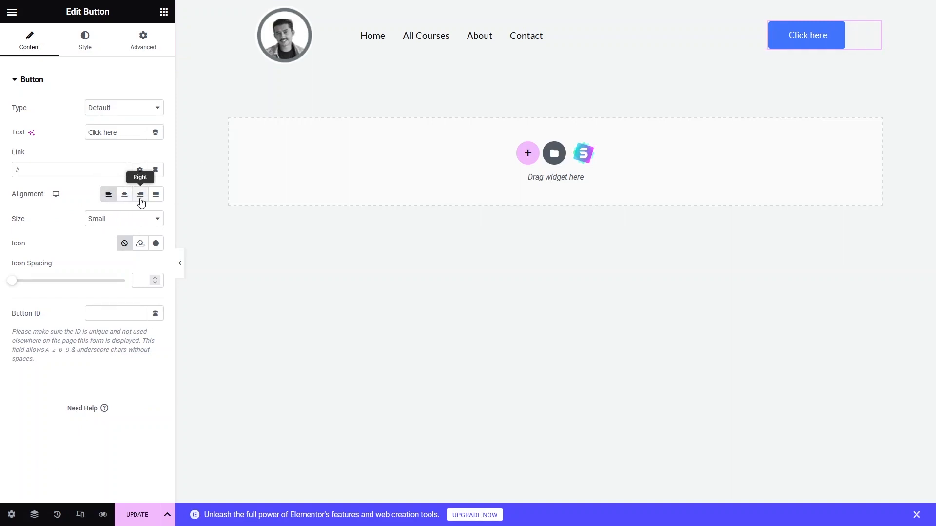
{"action": "left_click", "coordinate": [141, 199]}
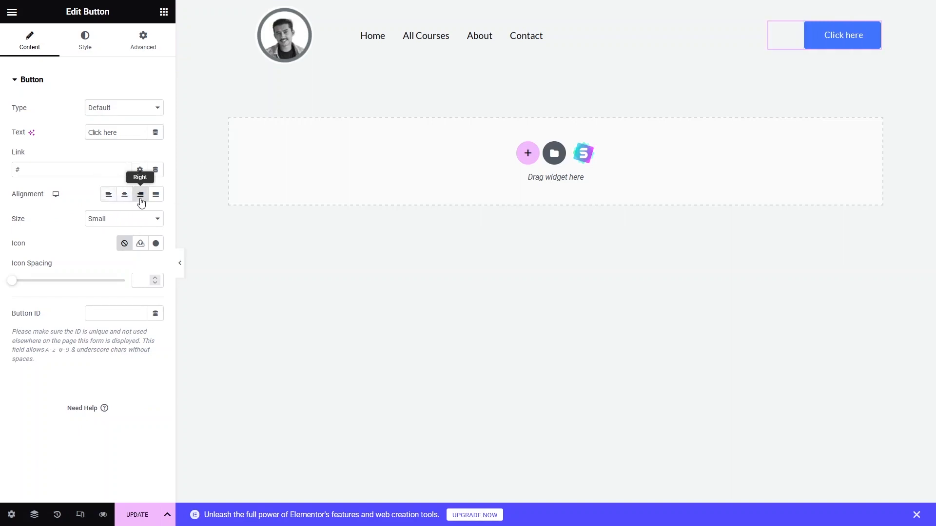
{"action": "left_click", "coordinate": [317, 246]}
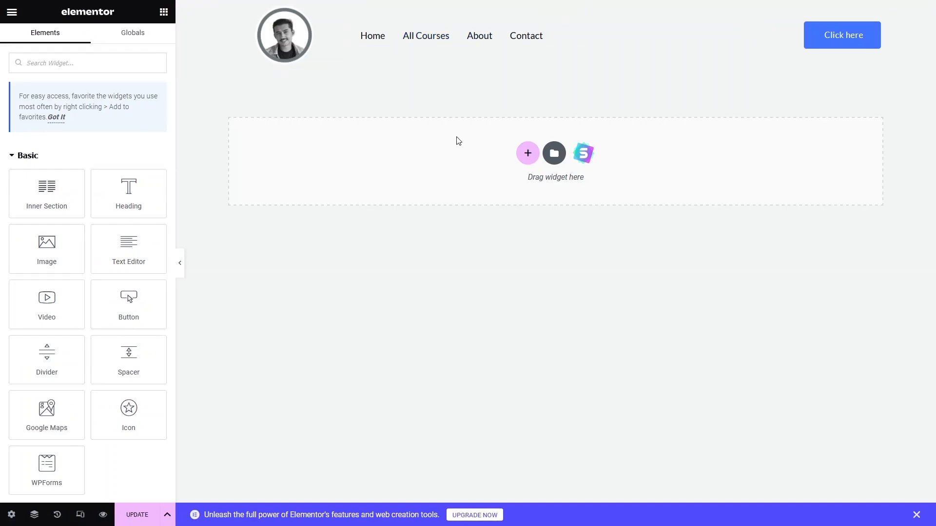
{"action": "left_click", "coordinate": [293, 45]}
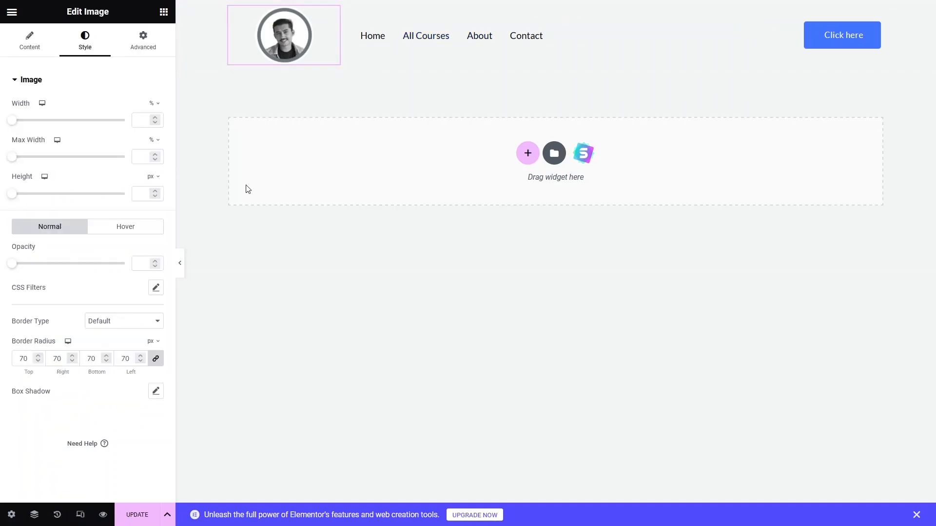
{"action": "left_click", "coordinate": [20, 43]}
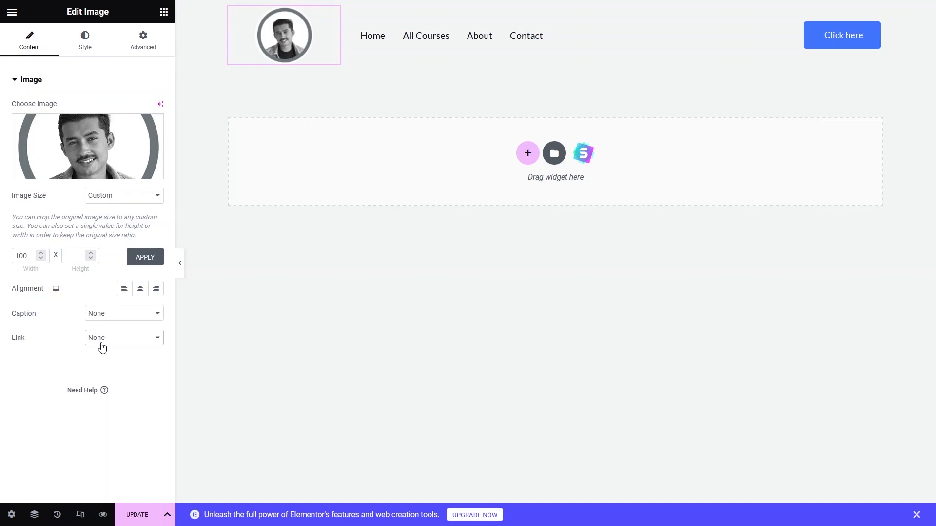
{"action": "left_click", "coordinate": [101, 341]}
{"action": "left_click", "coordinate": [108, 380]}
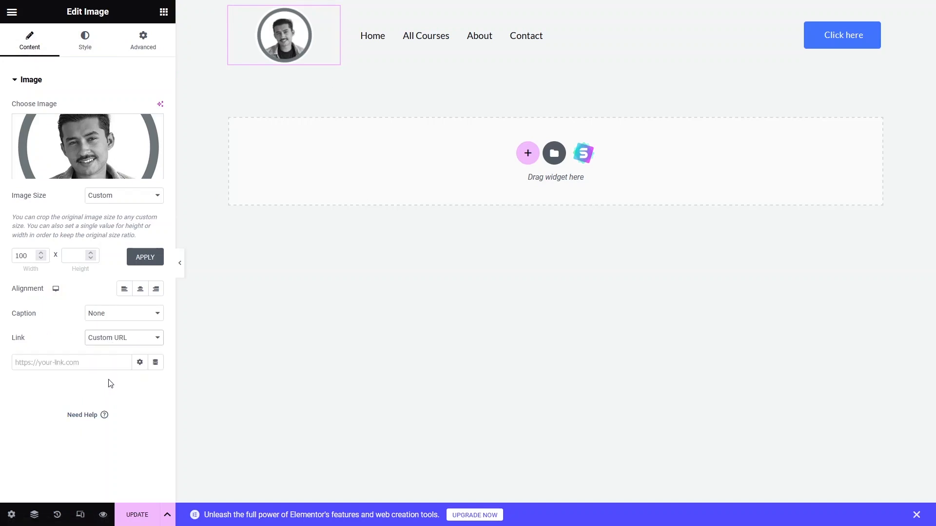
{"action": "left_click", "coordinate": [129, 342]}
{"action": "left_click", "coordinate": [109, 351]}
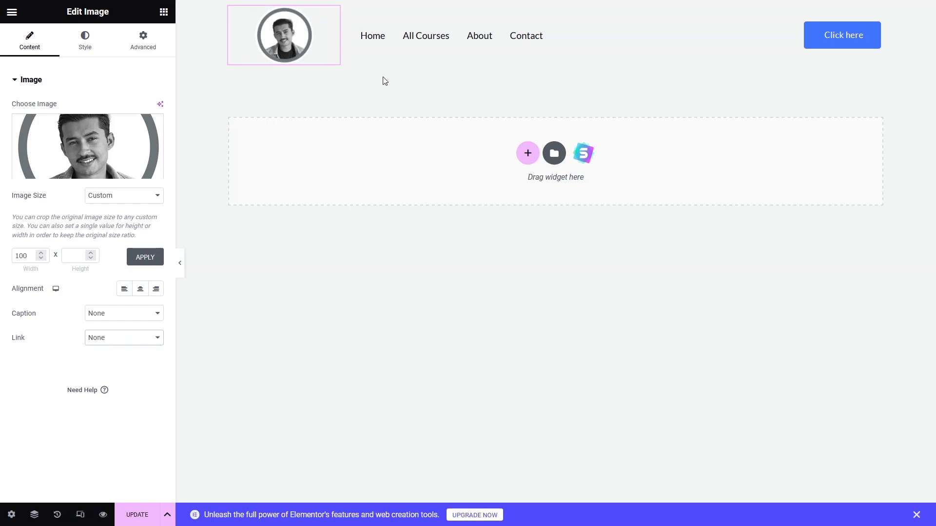
- Try the navigation menu's center and right alignments, then return it to left alignment
{"action": "left_click", "coordinate": [388, 45]}
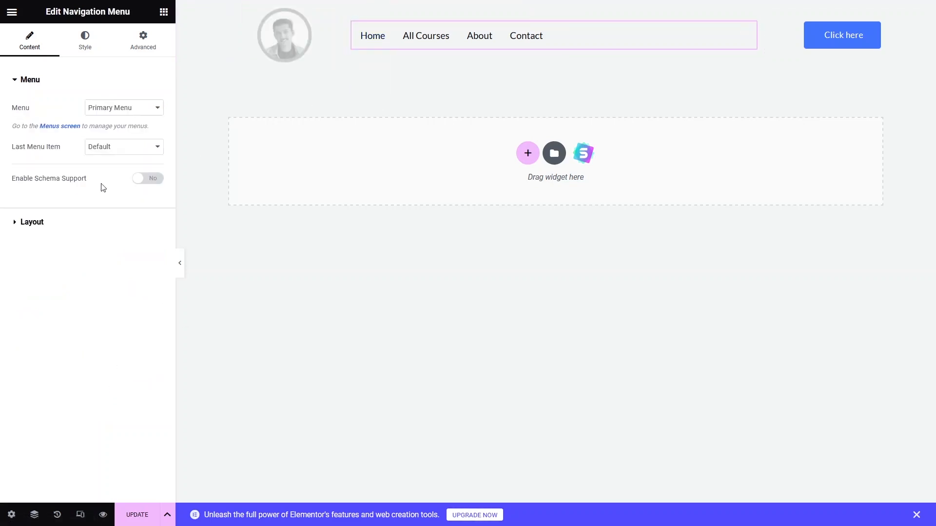
{"action": "left_click", "coordinate": [16, 226]}
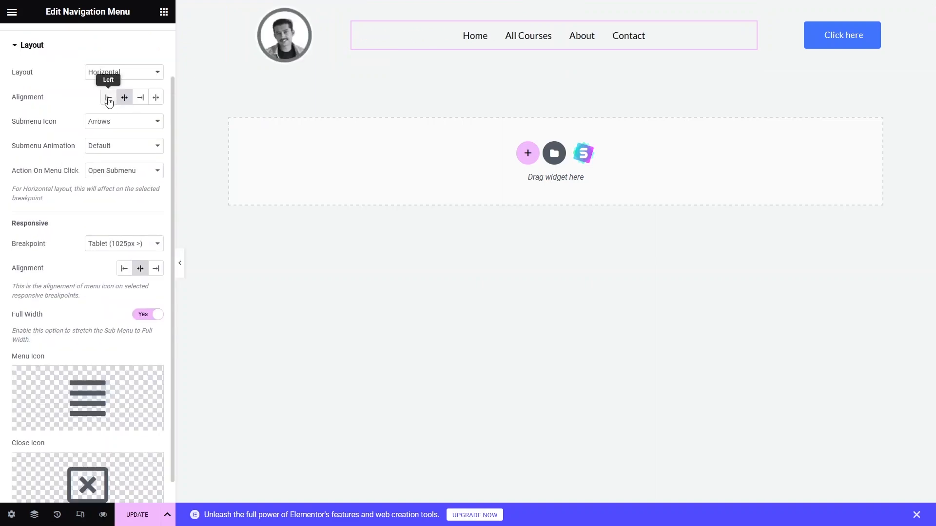
{"action": "left_click", "coordinate": [109, 98]}
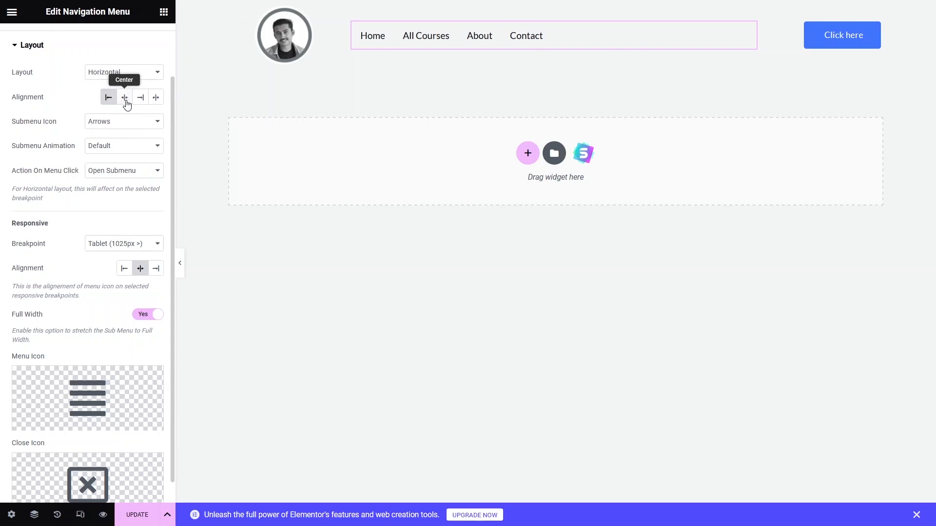
{"action": "left_click", "coordinate": [125, 99]}
{"action": "left_click", "coordinate": [140, 99]}
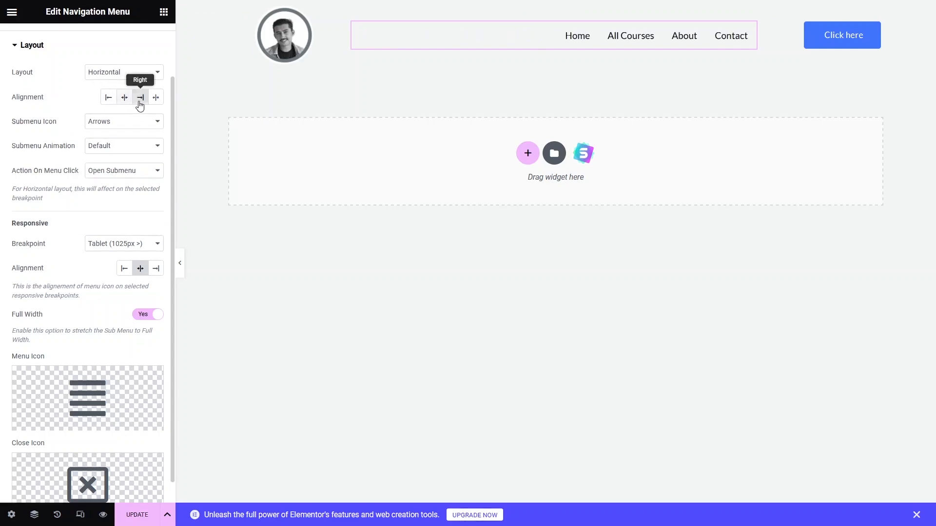
{"action": "left_click", "coordinate": [109, 102]}
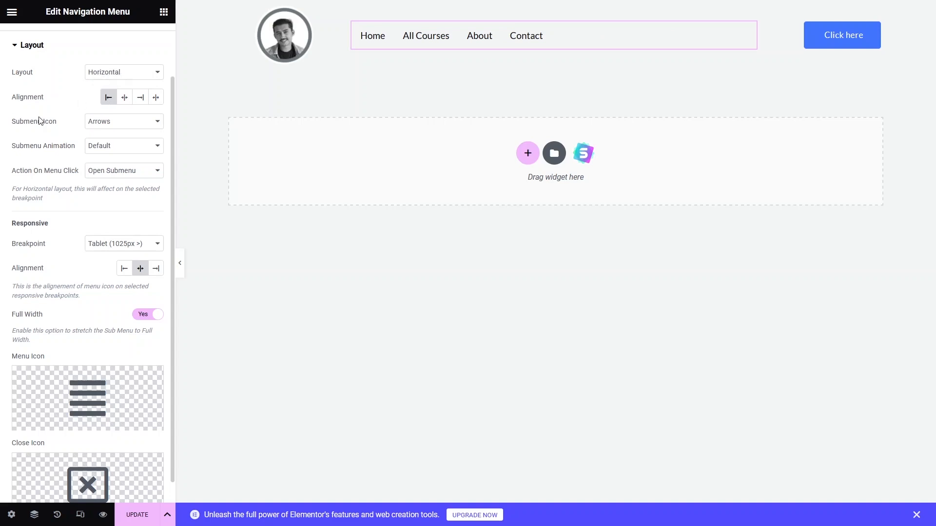
{"action": "scroll", "coordinate": [88, 178], "scroll_direction": "down", "scroll_amount": 1}
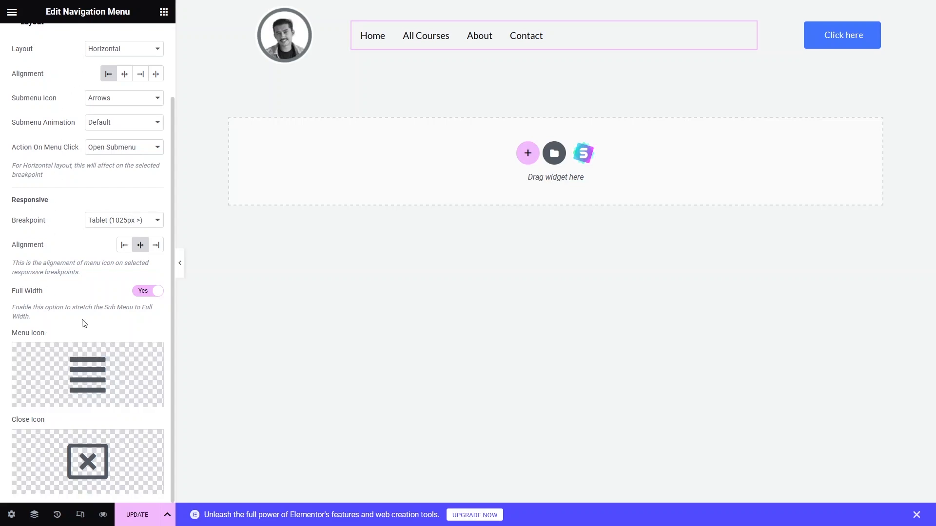
{"action": "scroll", "coordinate": [84, 244], "scroll_direction": "up", "scroll_amount": 3}
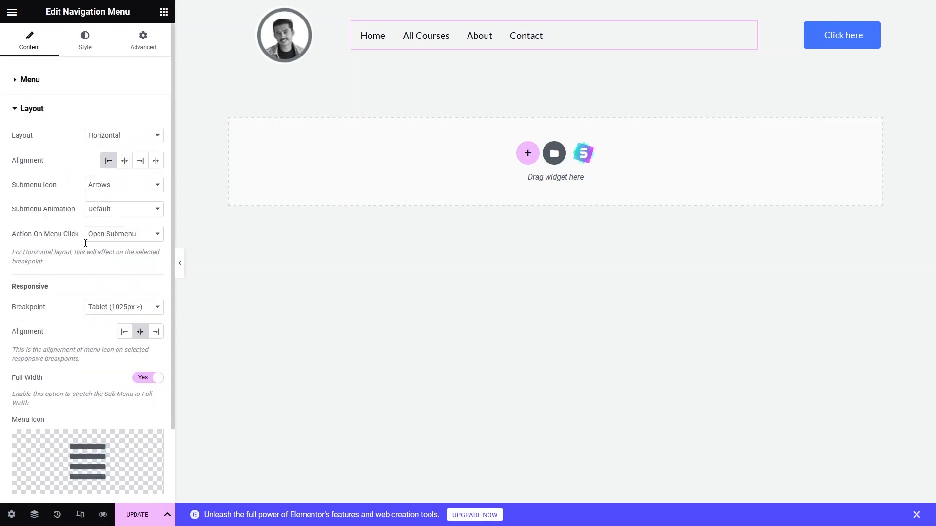
- Set the menu's space between items to 49 in the main menu style settings
{"action": "left_click", "coordinate": [96, 47]}
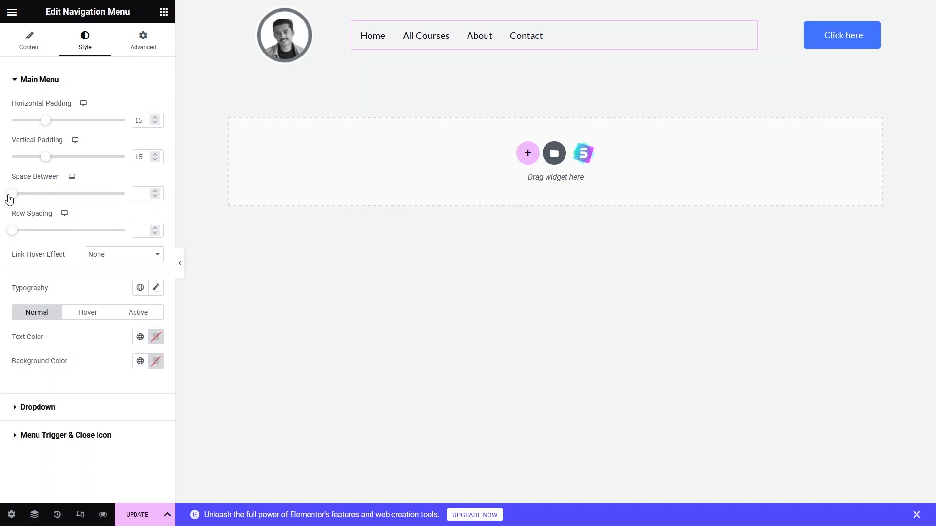
{"action": "left_click_drag", "start_coordinate": [10, 195], "coordinate": [64, 196]}
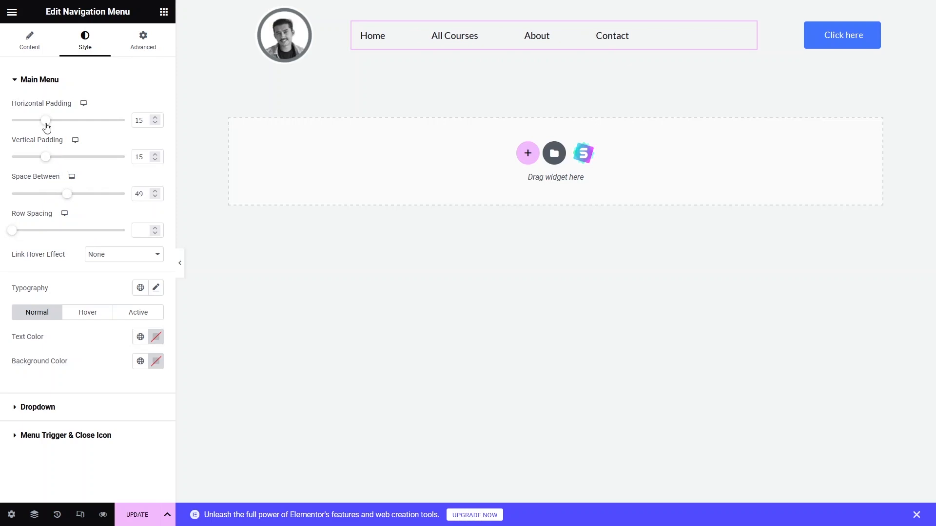
{"action": "left_click_drag", "start_coordinate": [46, 126], "coordinate": [70, 126]}
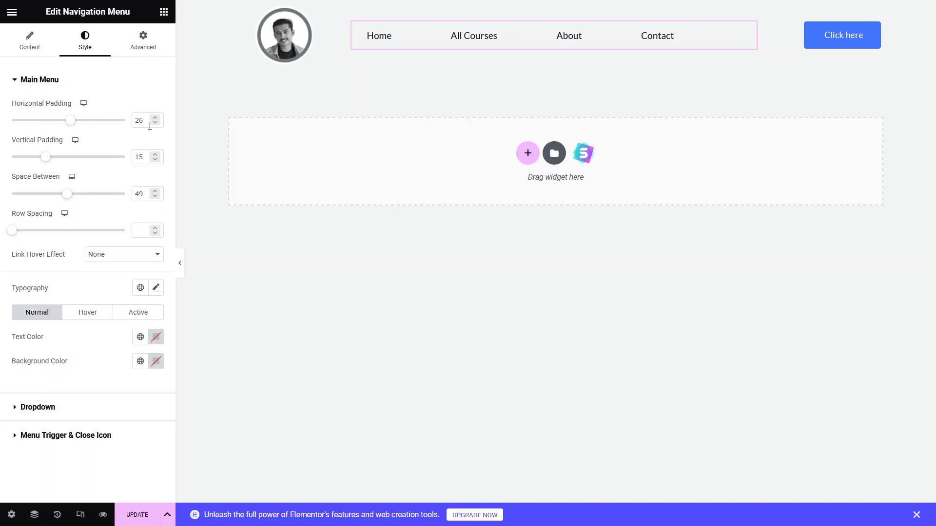
{"action": "double_click", "coordinate": [137, 126]}
{"action": "type", "text": "15"}
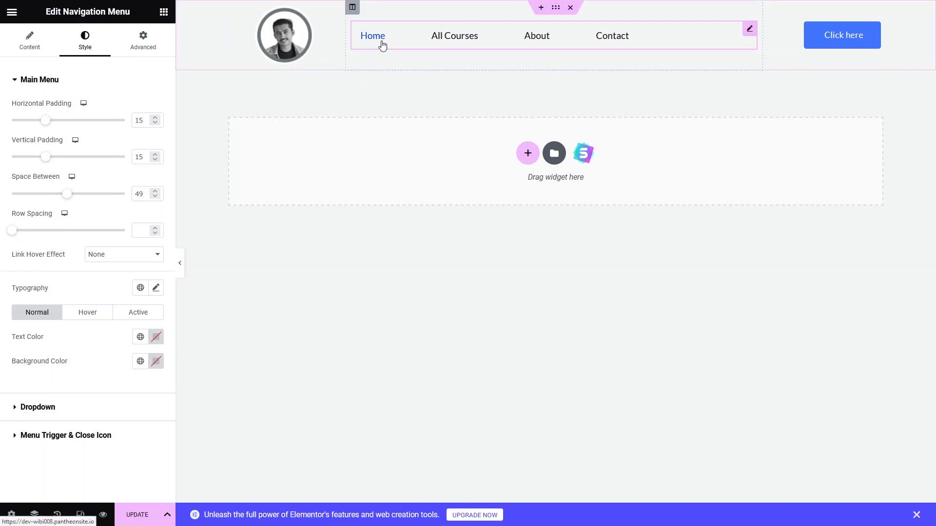
- Try the Underline, Overline, Double Line, Framed and Text link hover effects on the menu
{"action": "left_click", "coordinate": [155, 255]}
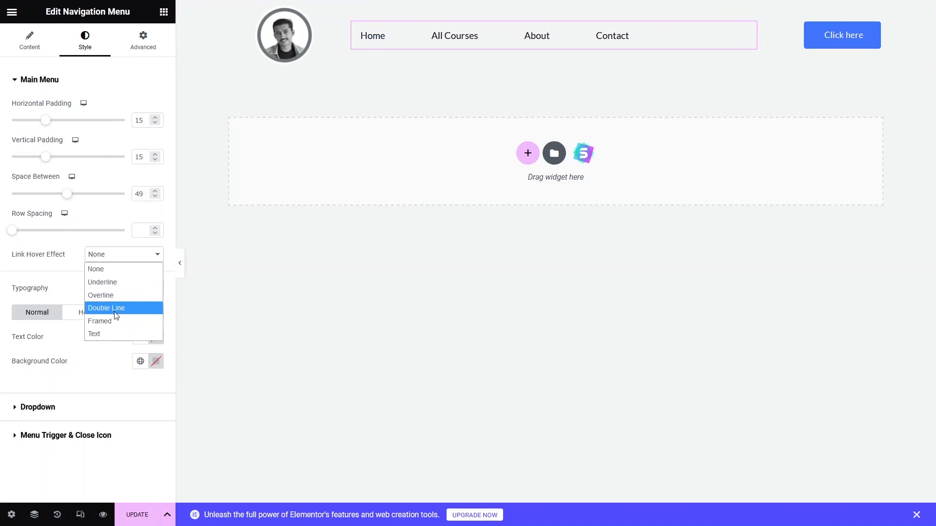
{"action": "left_click", "coordinate": [105, 286]}
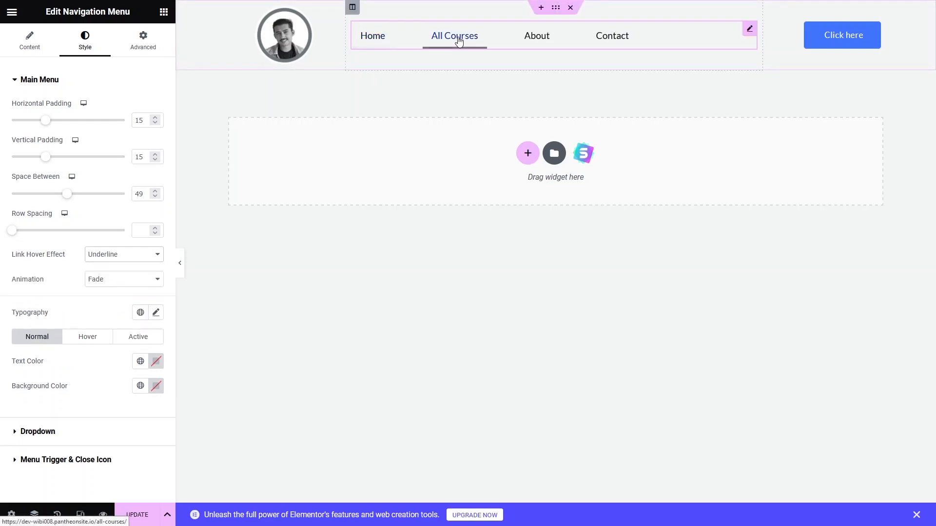
{"action": "left_click", "coordinate": [119, 256]}
{"action": "left_click", "coordinate": [111, 295]}
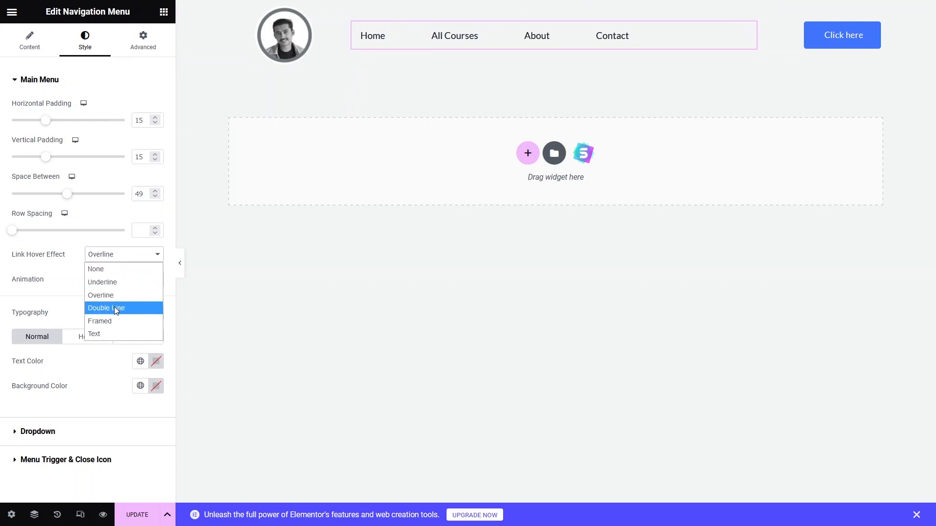
{"action": "left_click", "coordinate": [113, 307]}
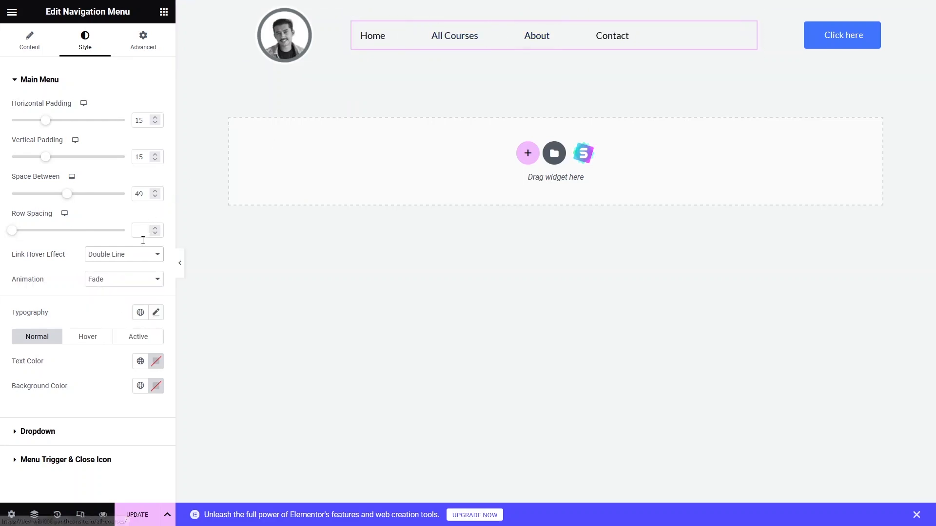
{"action": "left_click", "coordinate": [136, 254]}
{"action": "left_click", "coordinate": [104, 320]}
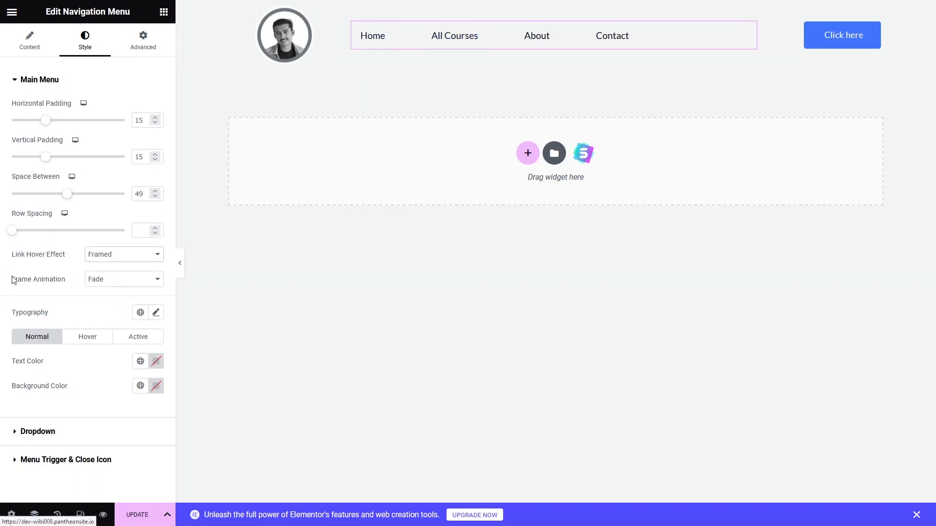
{"action": "left_click", "coordinate": [104, 255]}
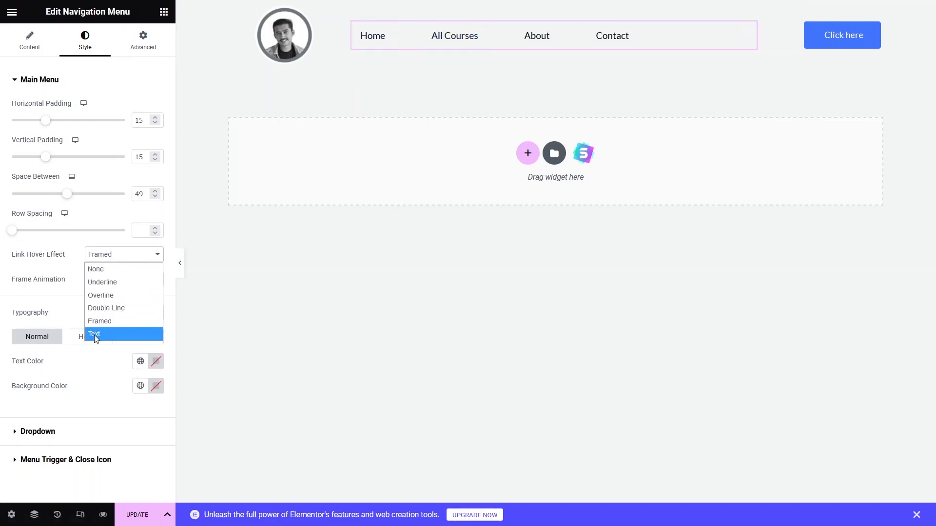
{"action": "left_click", "coordinate": [94, 335]}
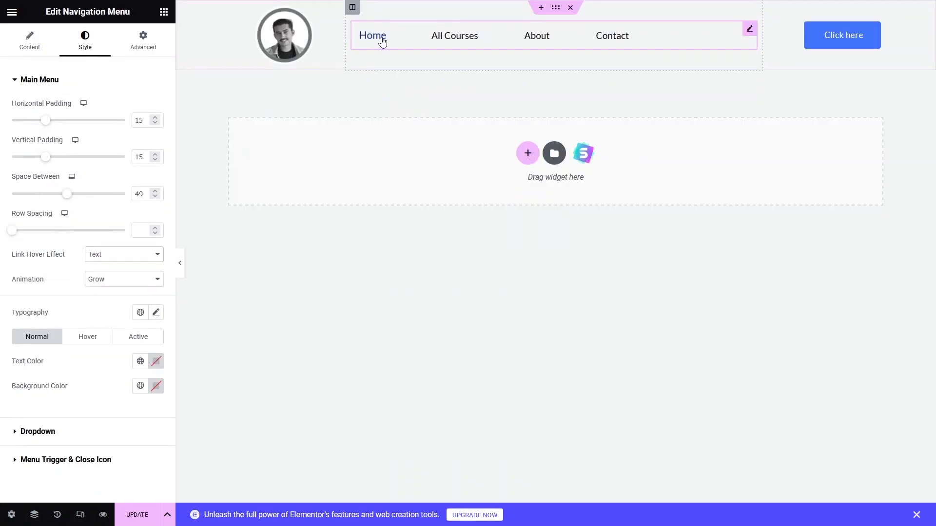
- Set the menu's link hover effect to Underline with Fade animation
{"action": "left_click", "coordinate": [158, 254]}
{"action": "left_click", "coordinate": [138, 280]}
{"action": "left_click", "coordinate": [105, 279]}
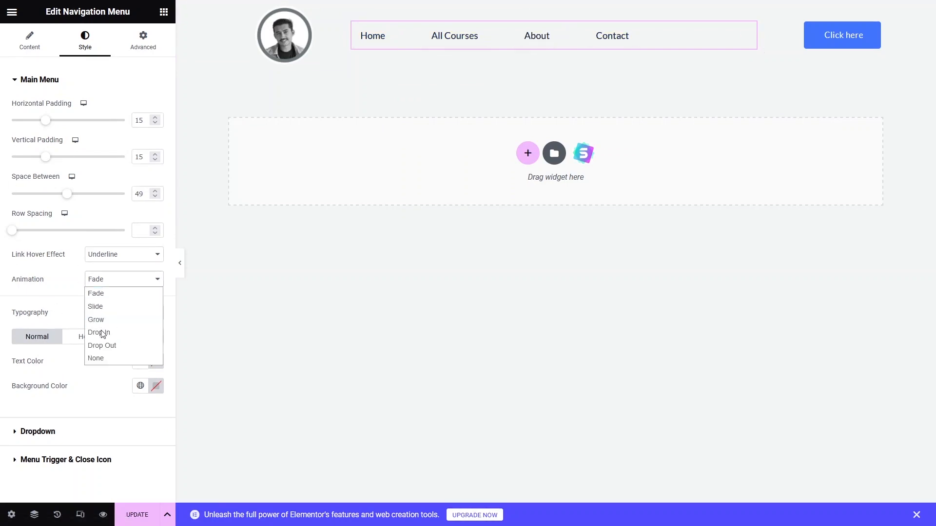
{"action": "left_click", "coordinate": [54, 310]}
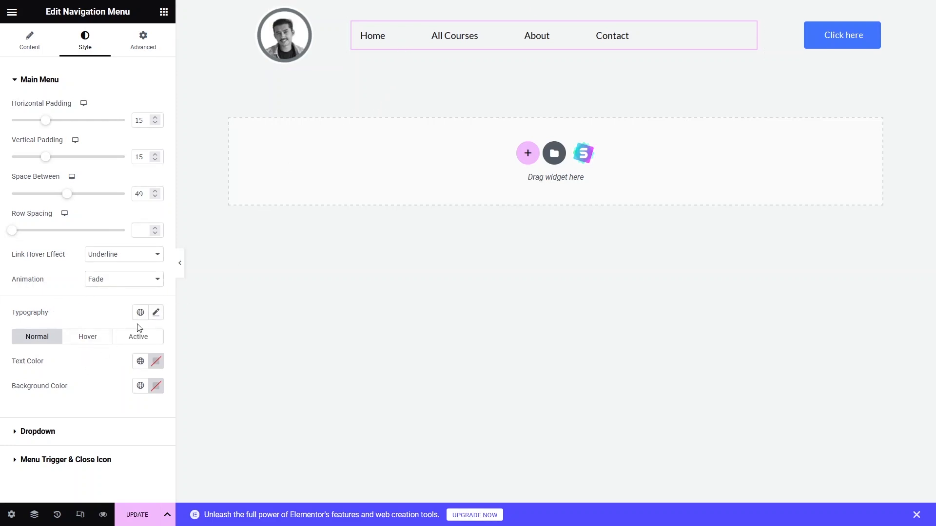
- Set the menu typography to the Montserrat font family with weight 700 (Bold)
{"action": "left_click", "coordinate": [155, 315]}
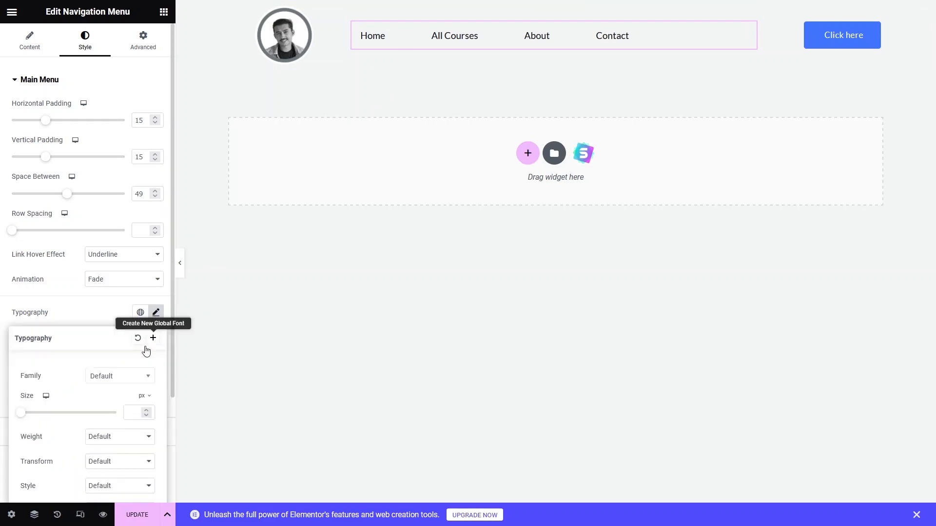
{"action": "left_click", "coordinate": [100, 377]}
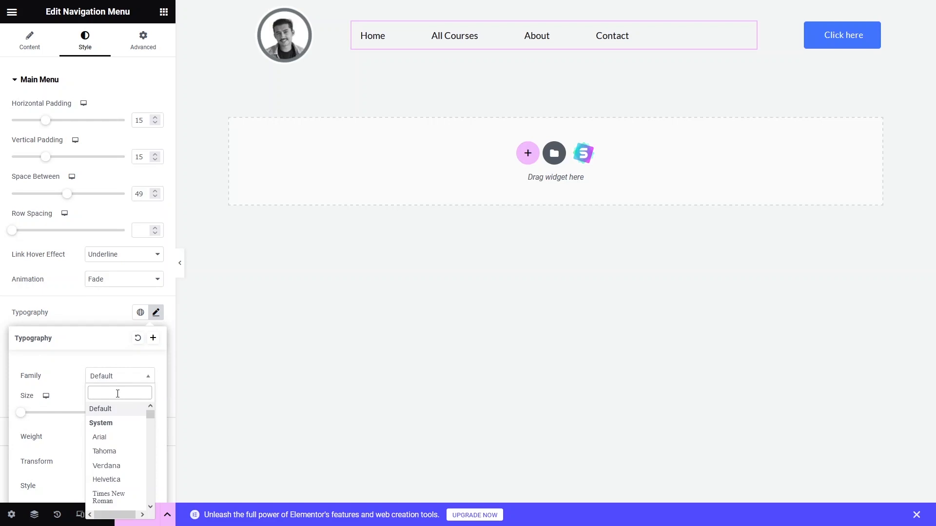
{"action": "type", "text": "mont"}
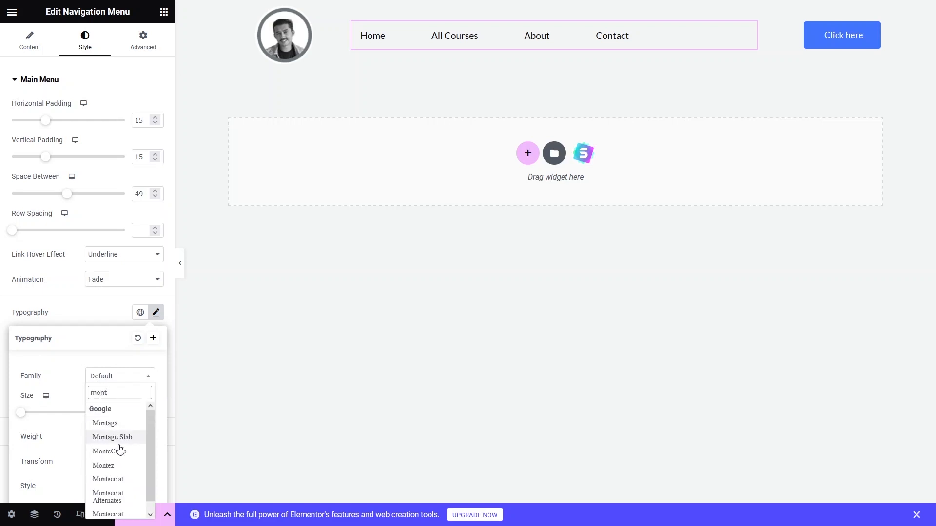
{"action": "left_click", "coordinate": [108, 480]}
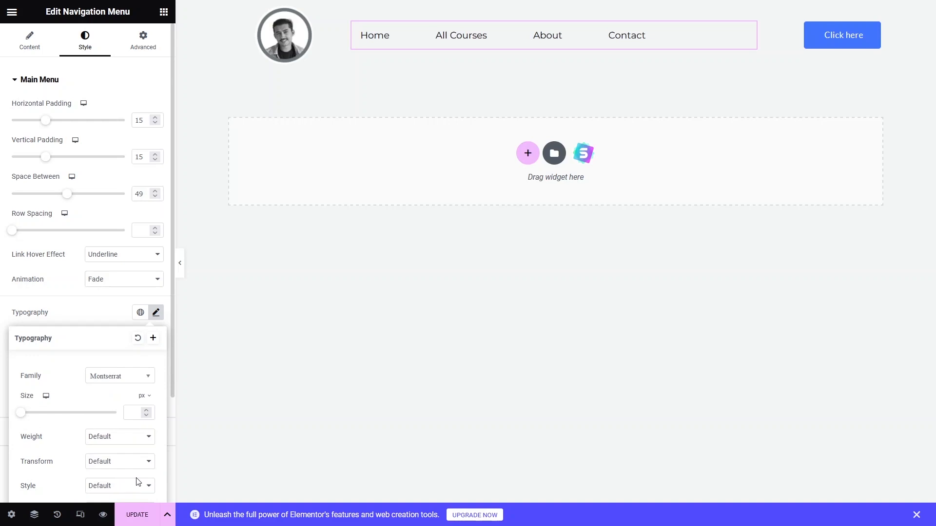
{"action": "scroll", "coordinate": [119, 382], "scroll_direction": "down", "scroll_amount": 2}
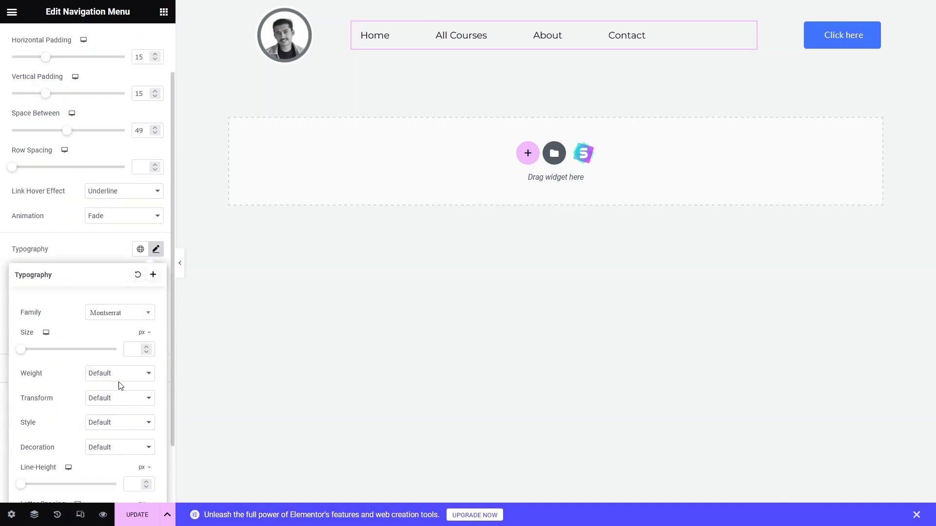
{"action": "left_click", "coordinate": [120, 375]}
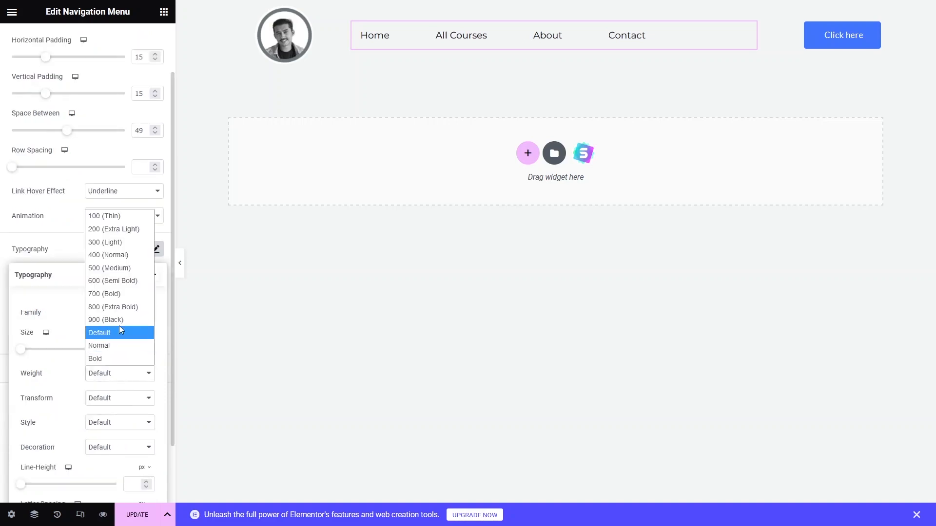
{"action": "left_click", "coordinate": [117, 296]}
{"action": "scroll", "coordinate": [105, 404], "scroll_direction": "down", "scroll_amount": 2}
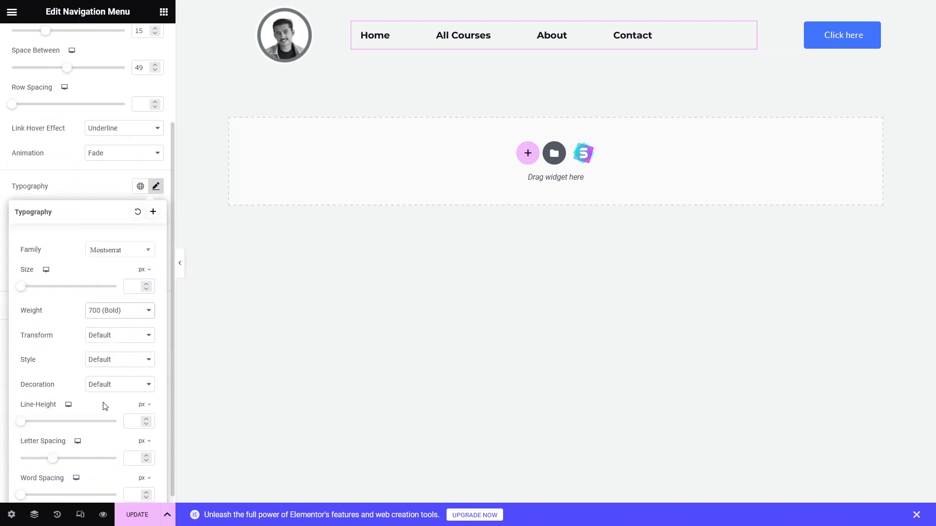
{"action": "scroll", "coordinate": [105, 406], "scroll_direction": "down", "scroll_amount": 1}
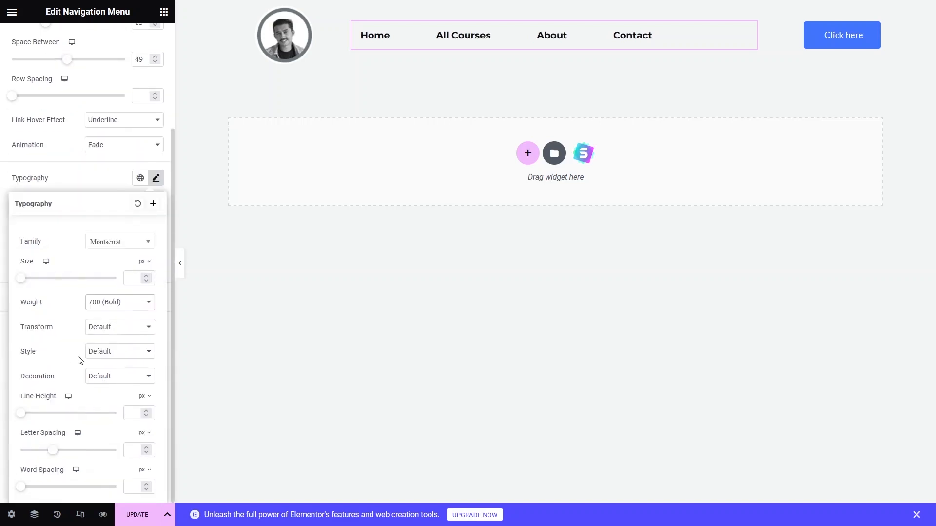
{"action": "left_click", "coordinate": [104, 381]}
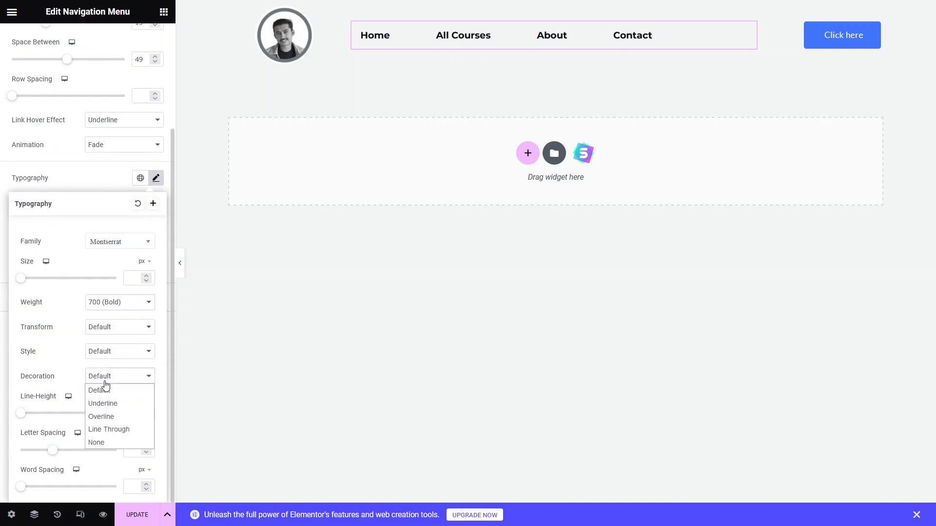
{"action": "left_click", "coordinate": [104, 386]}
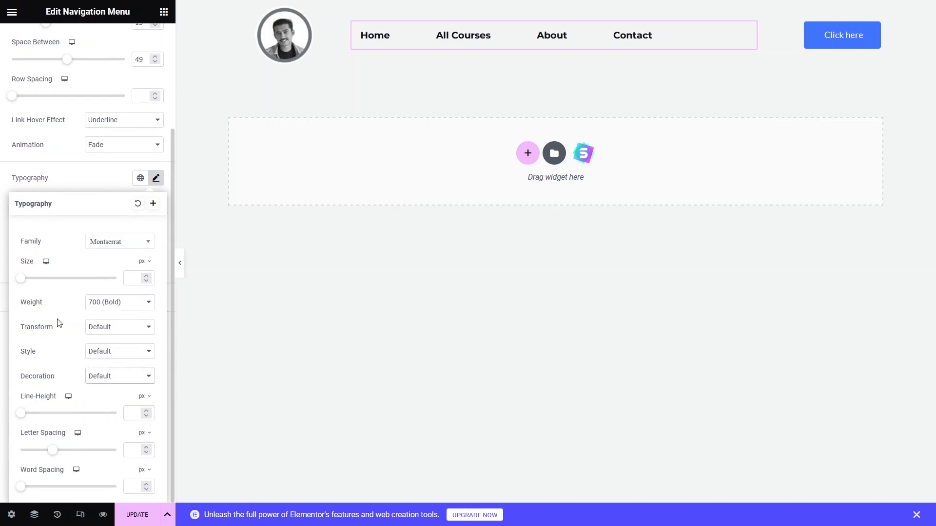
{"action": "left_click", "coordinate": [154, 181]}
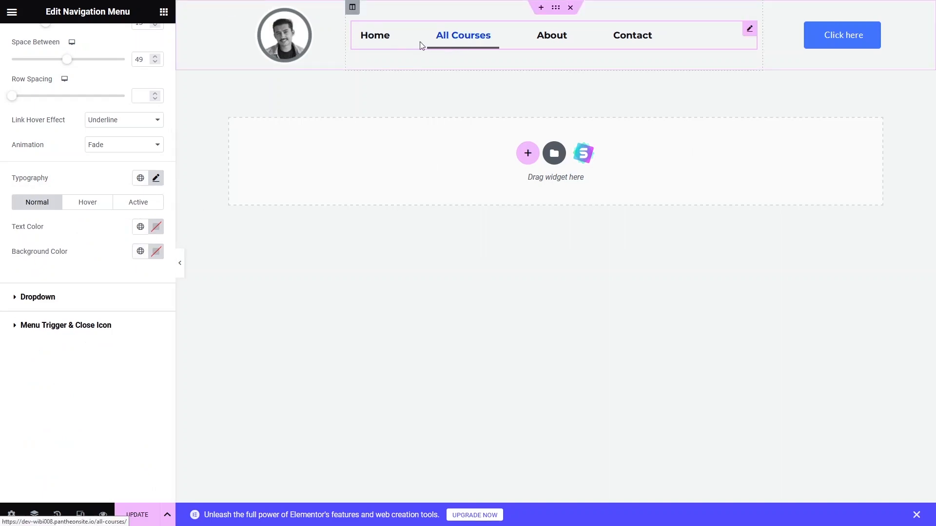
- Set the menu's hover text color to green #00B016
{"action": "left_click", "coordinate": [88, 205]}
{"action": "scroll", "coordinate": [89, 206], "scroll_direction": "up", "scroll_amount": 3}
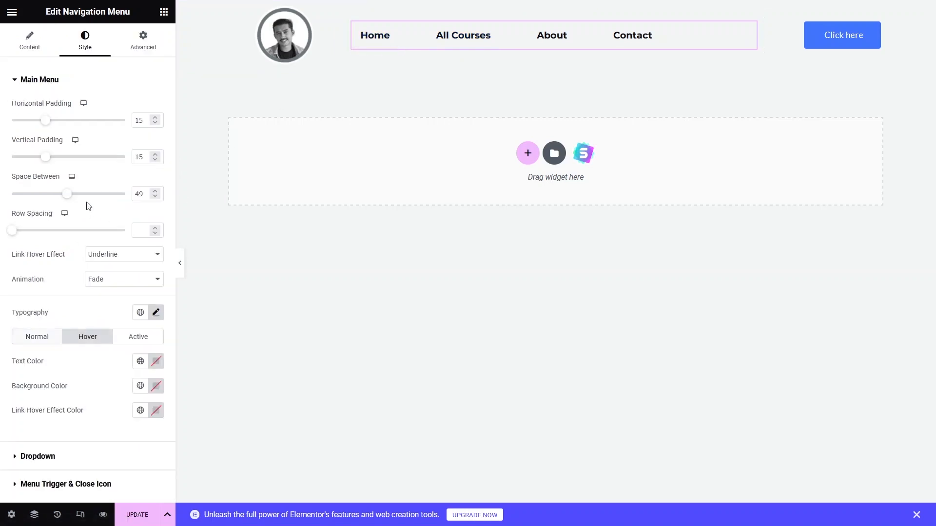
{"action": "left_click", "coordinate": [156, 362]}
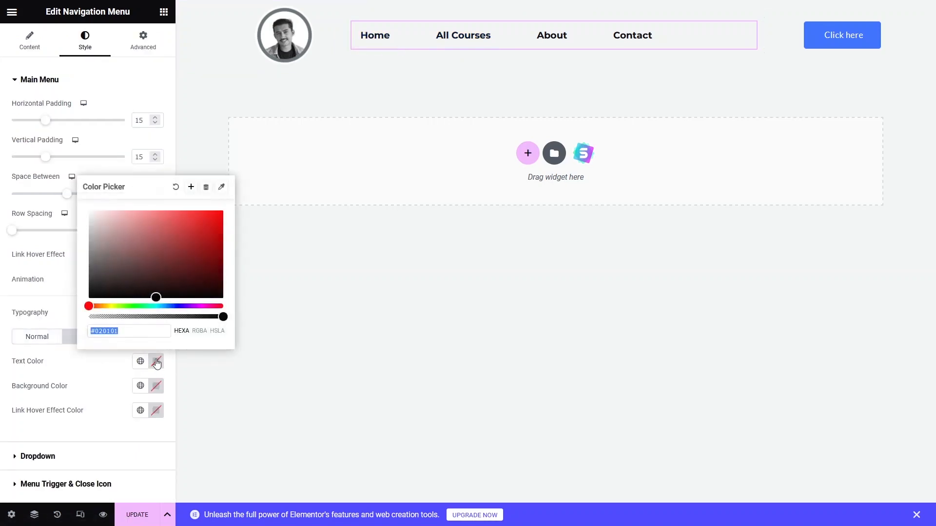
{"action": "left_click", "coordinate": [125, 306]}
{"action": "left_click_drag", "start_coordinate": [150, 298], "coordinate": [155, 279]}
{"action": "left_click", "coordinate": [136, 306]}
{"action": "left_click_drag", "start_coordinate": [202, 233], "coordinate": [239, 242]}
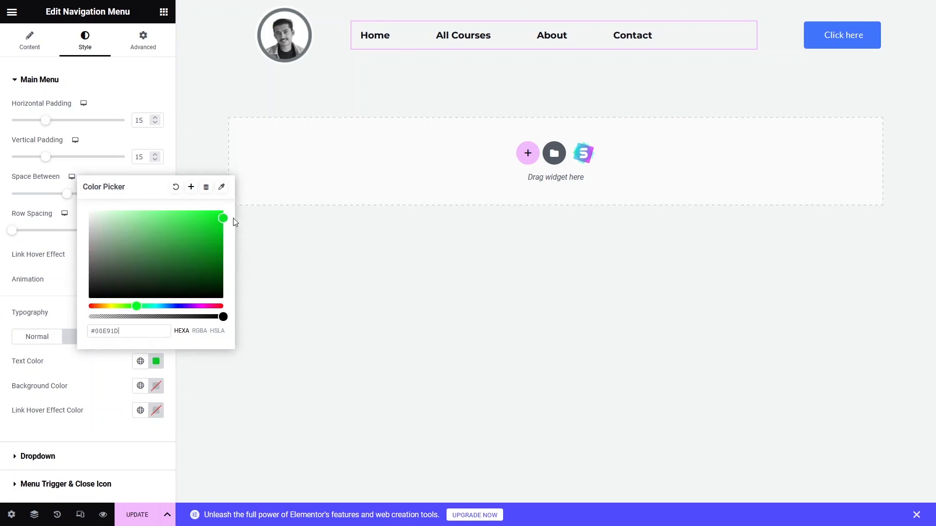
{"action": "left_click_drag", "start_coordinate": [223, 218], "coordinate": [222, 228]}
{"action": "left_click_drag", "start_coordinate": [223, 229], "coordinate": [223, 237]}
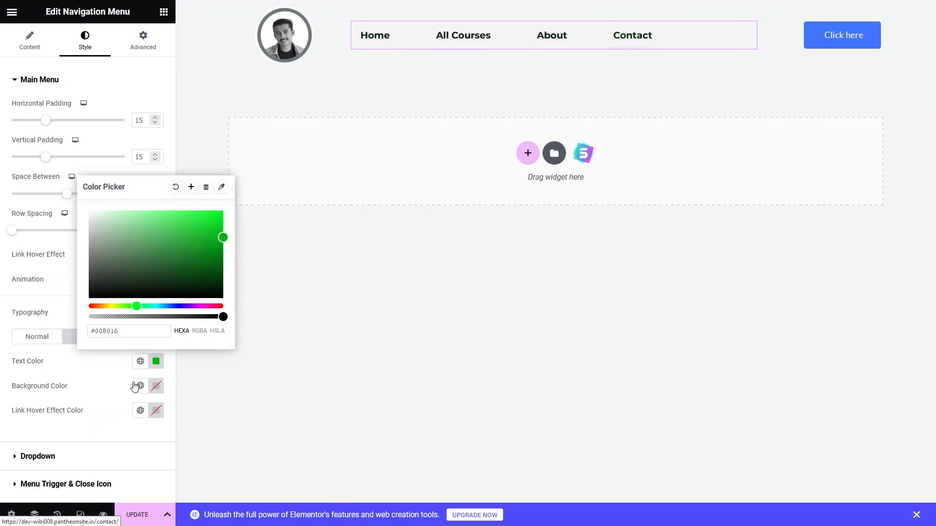
- Set the menu's link hover effect color to the same green #00B016 as the hover text color
{"action": "left_click", "coordinate": [98, 428]}
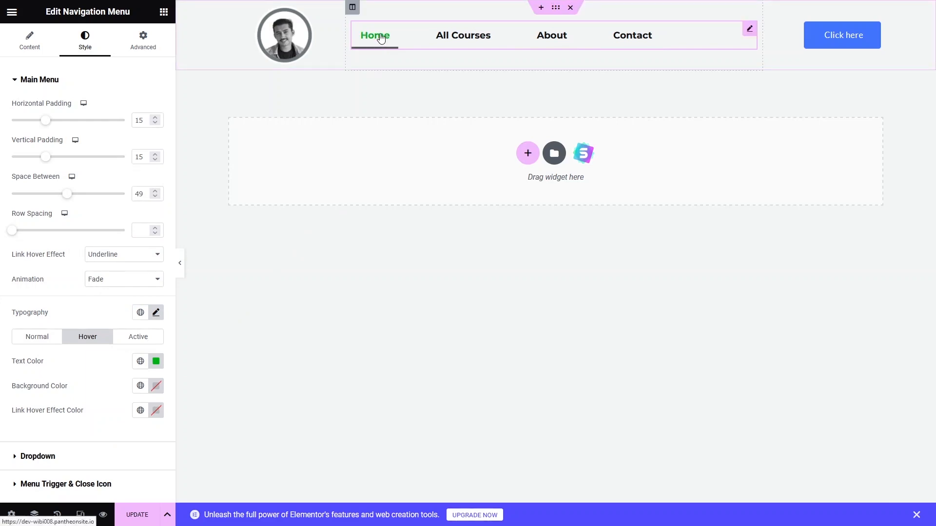
{"action": "left_click", "coordinate": [159, 370]}
{"action": "key", "text": "ctrl+c"}
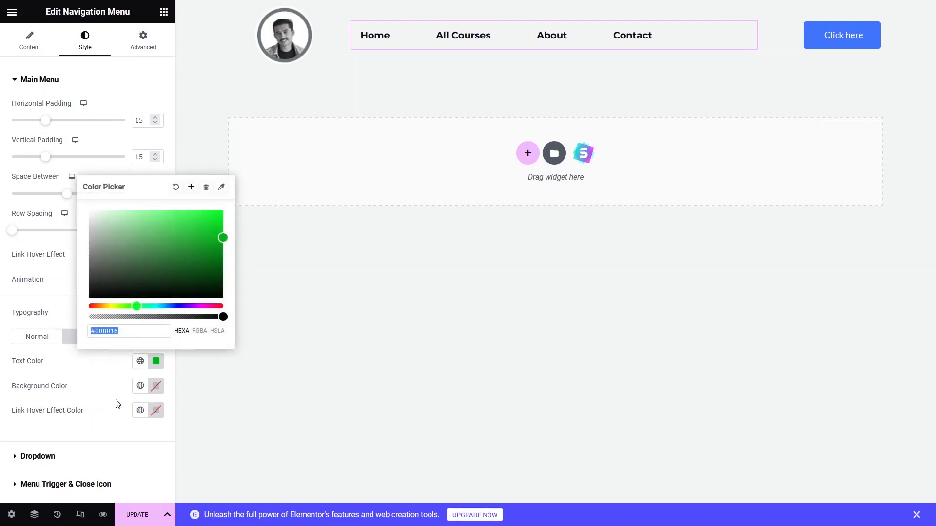
{"action": "left_click", "coordinate": [132, 415]}
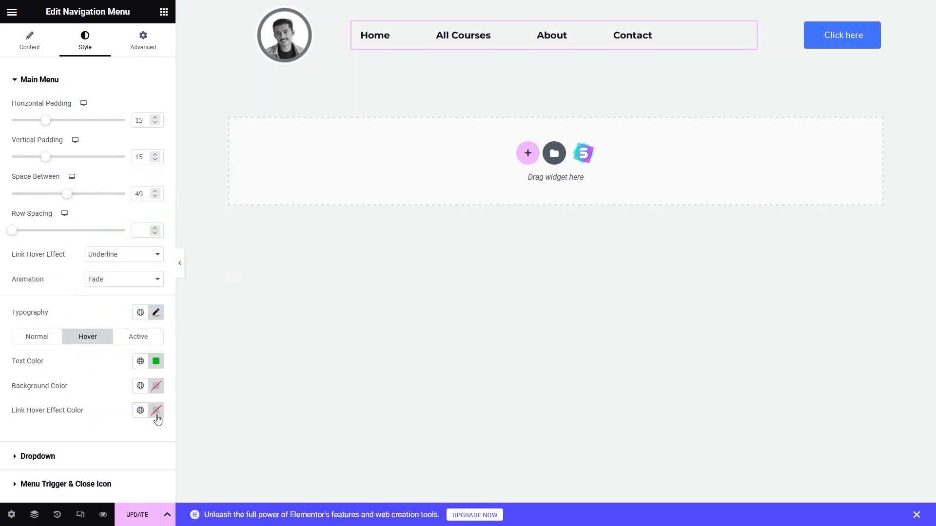
{"action": "left_click", "coordinate": [156, 413]}
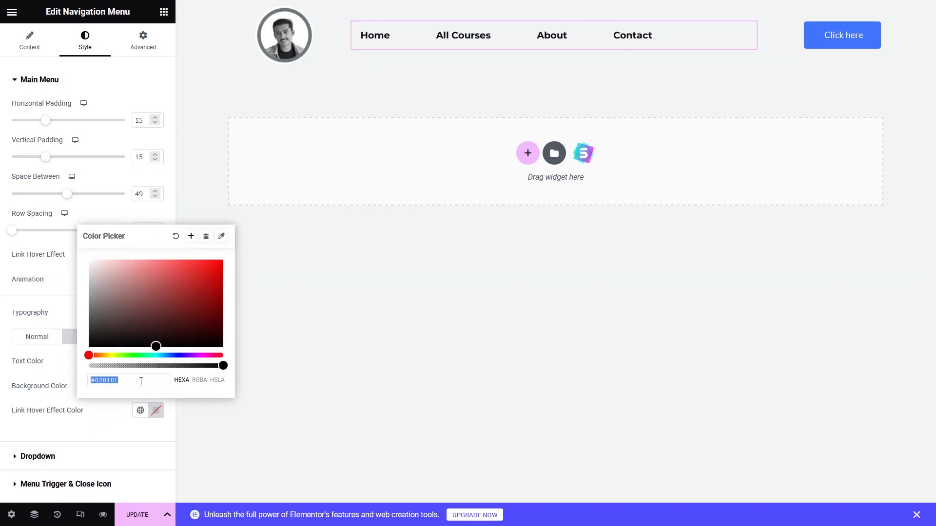
{"action": "key", "text": "ctrl+v"}
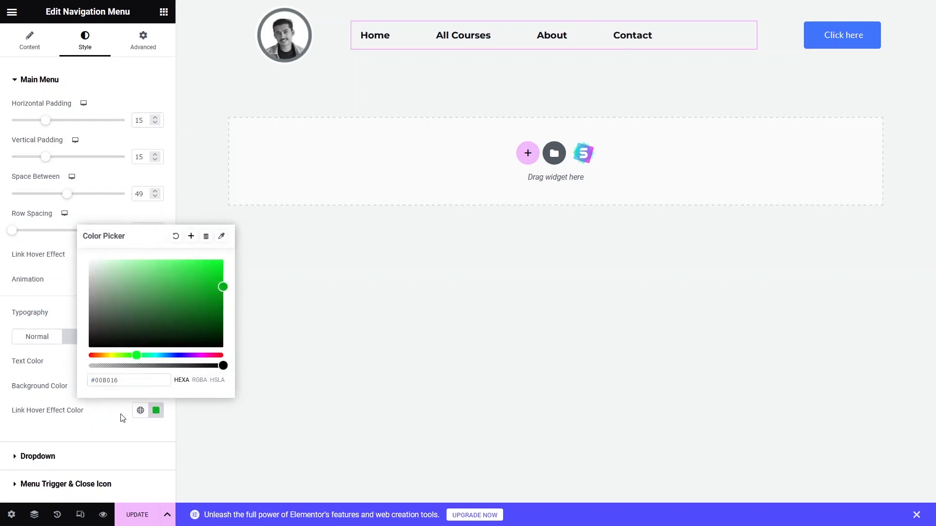
{"action": "left_click", "coordinate": [122, 419]}
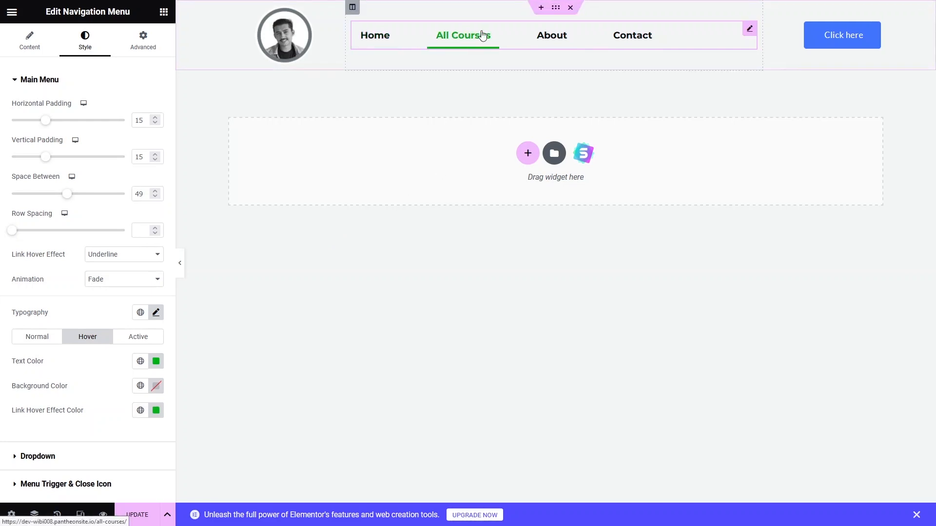
- Examine the Dropdown and Menu Trigger & Close Icon style sections of the navigation menu
{"action": "left_click", "coordinate": [17, 82]}
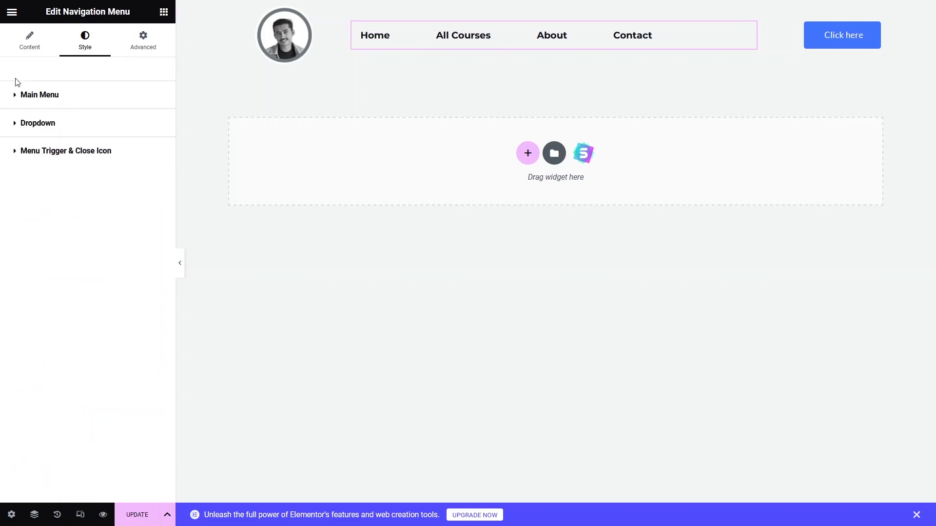
{"action": "left_click", "coordinate": [16, 129]}
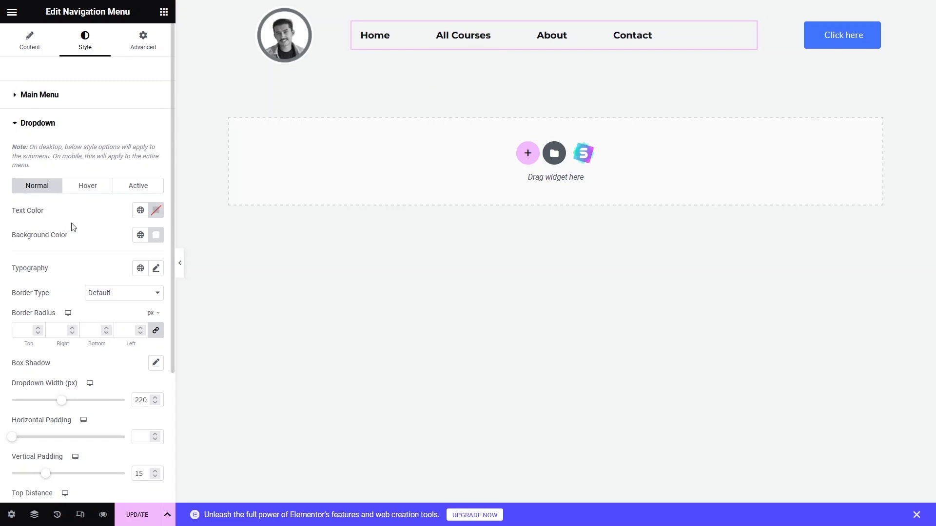
{"action": "scroll", "coordinate": [38, 225], "scroll_direction": "down", "scroll_amount": 1}
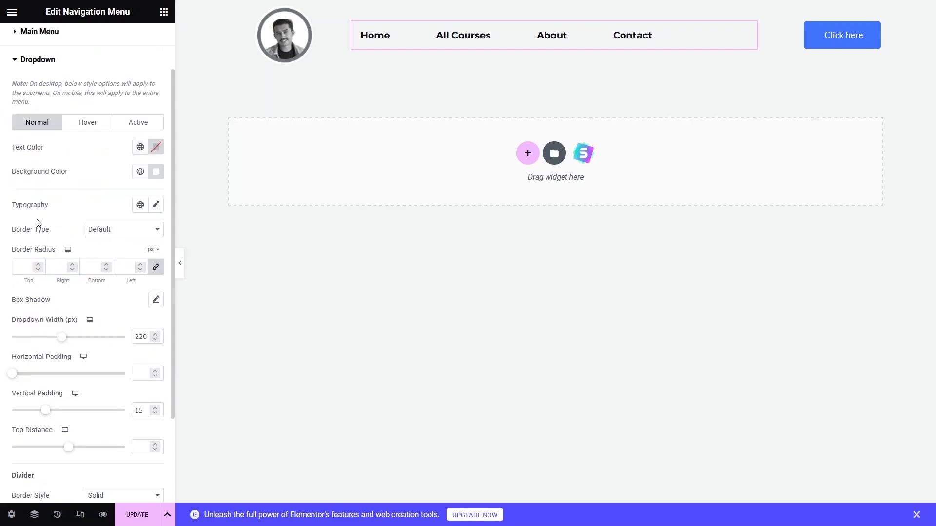
{"action": "scroll", "coordinate": [30, 315], "scroll_direction": "down", "scroll_amount": 2}
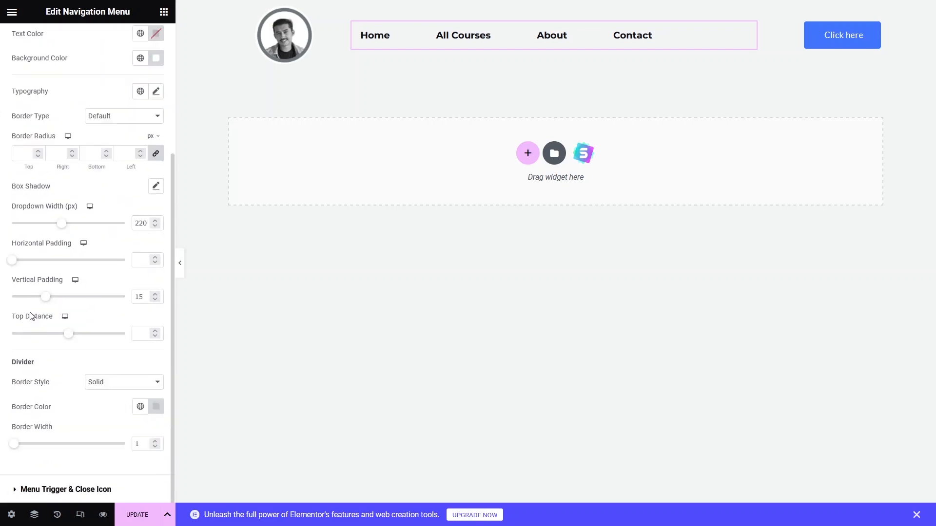
{"action": "scroll", "coordinate": [30, 316], "scroll_direction": "up", "scroll_amount": 3}
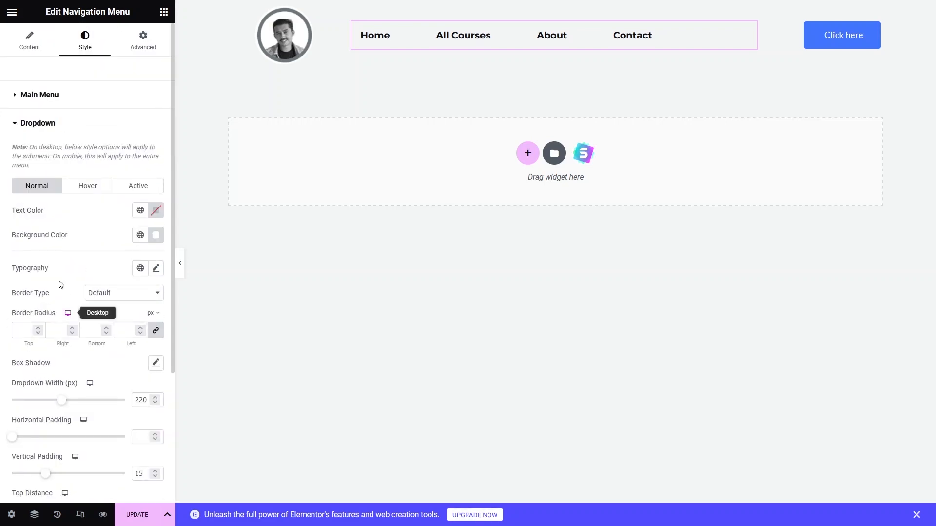
{"action": "left_click", "coordinate": [23, 129]}
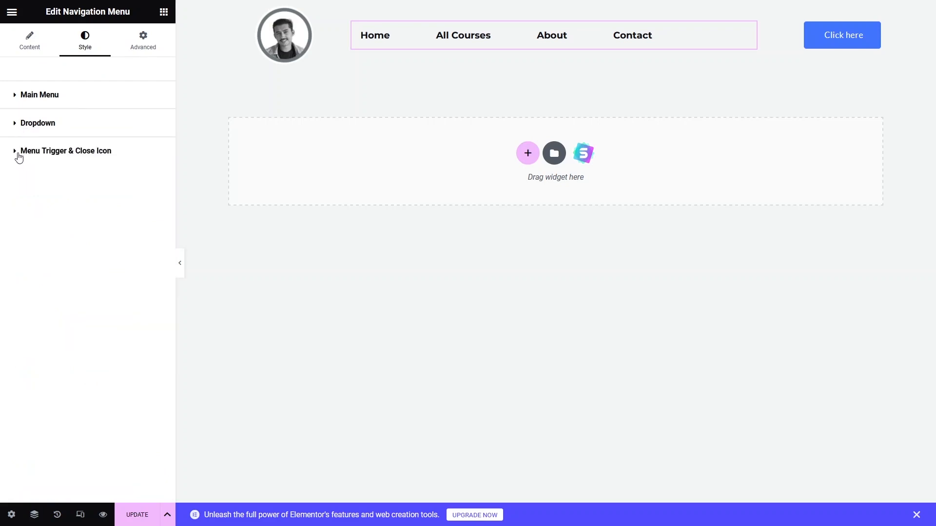
{"action": "left_click", "coordinate": [19, 155]}
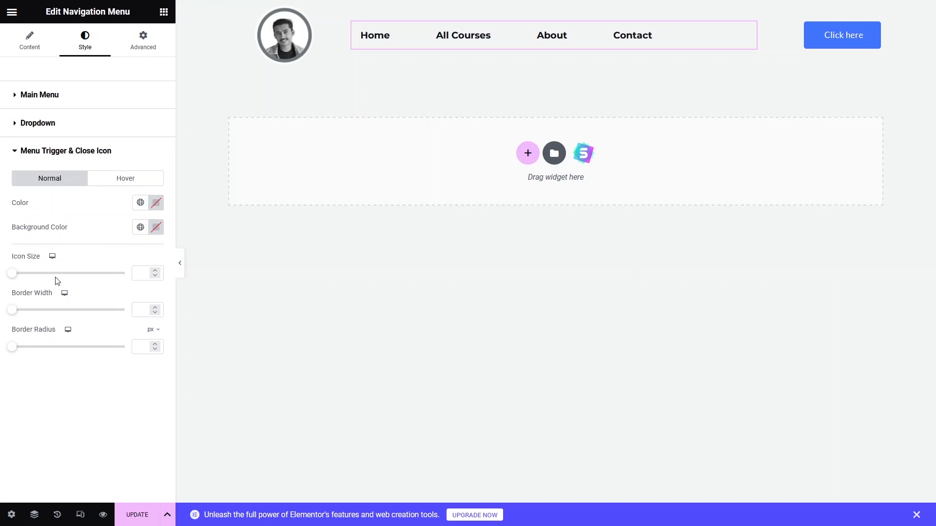
{"action": "left_click", "coordinate": [15, 151]}
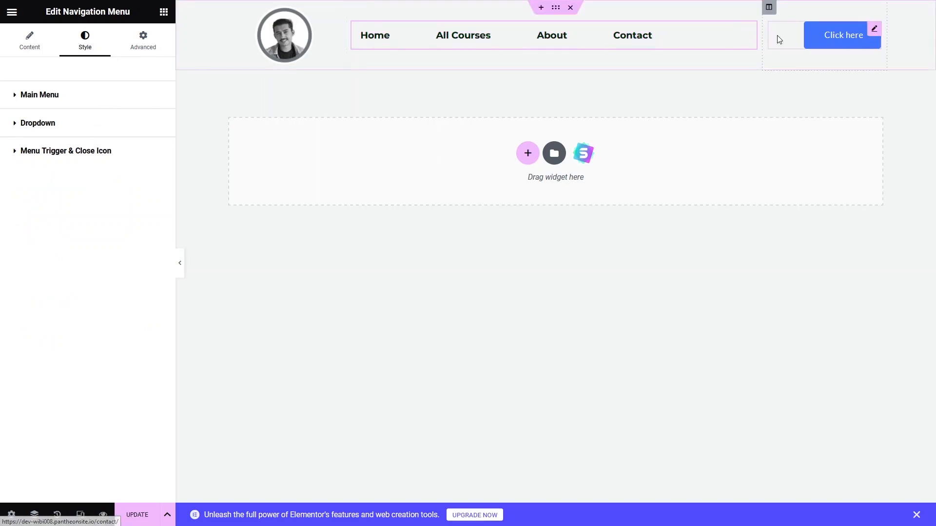
- Change the header button's text to BUY NOW
{"action": "left_click", "coordinate": [817, 42]}
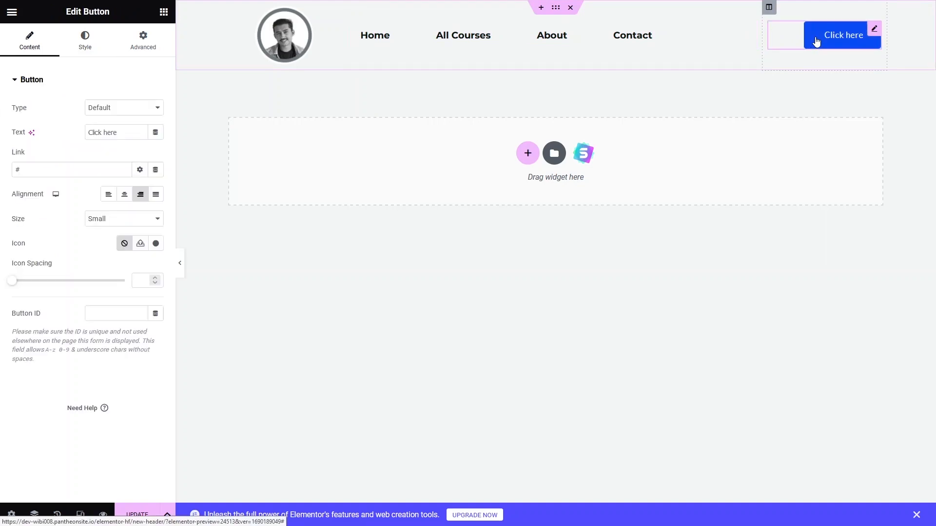
{"action": "left_click_drag", "start_coordinate": [121, 132], "coordinate": [35, 145]}
{"action": "type", "text": "BOY"}
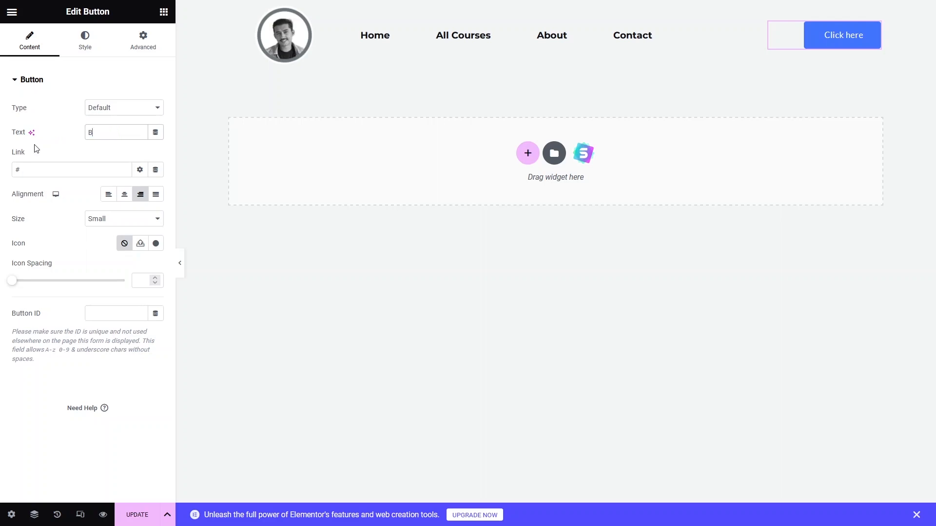
{"action": "key", "text": "BackSpace"}
{"action": "key", "text": "BackSpace"}
{"action": "type", "text": "UY"}
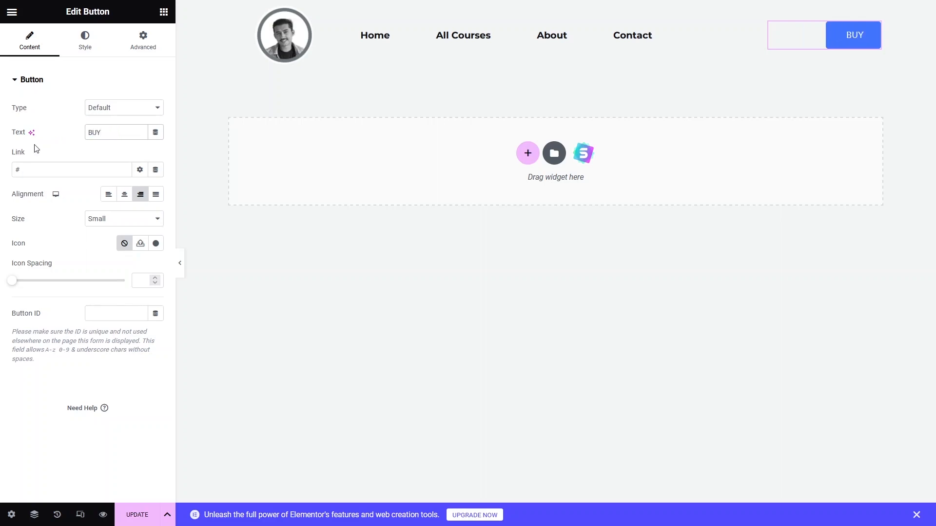
{"action": "type", "text": " NOW"}
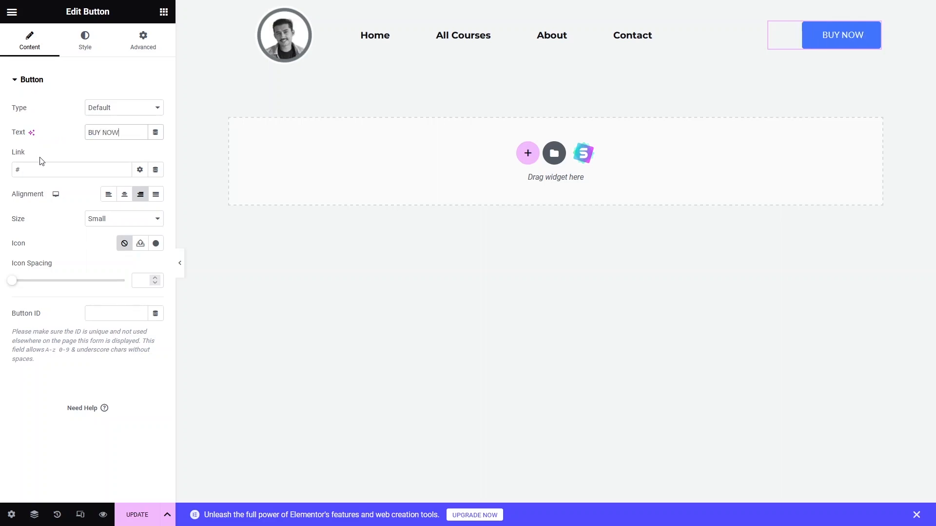
{"action": "left_click_drag", "start_coordinate": [41, 168], "coordinate": [7, 171]}
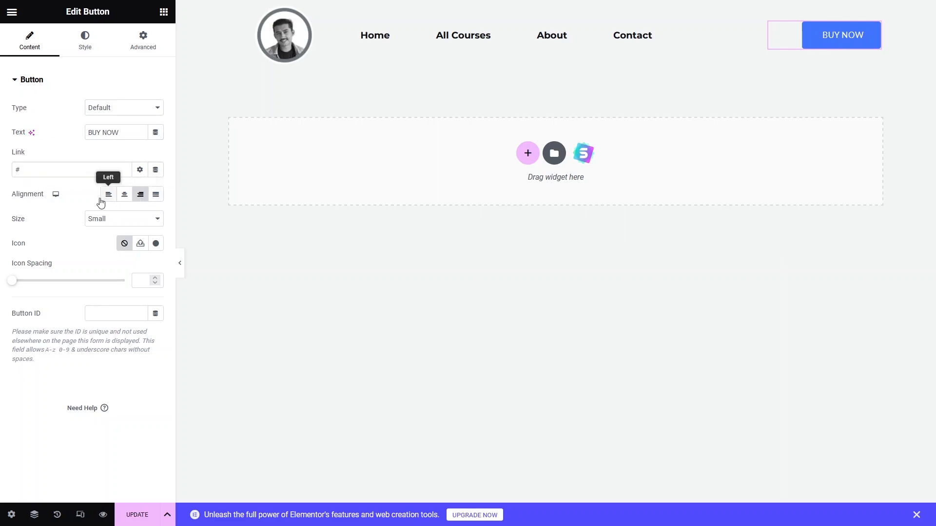
{"action": "left_click", "coordinate": [126, 196]}
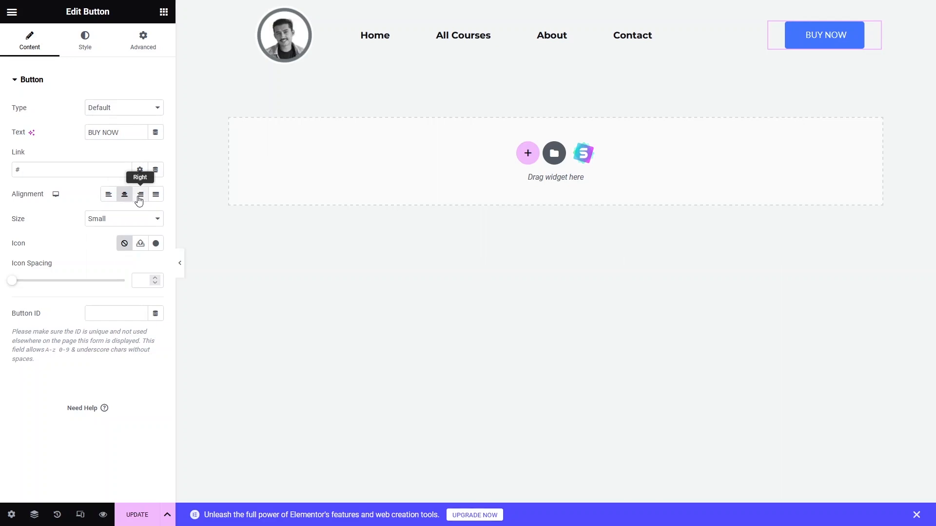
{"action": "left_click", "coordinate": [139, 200]}
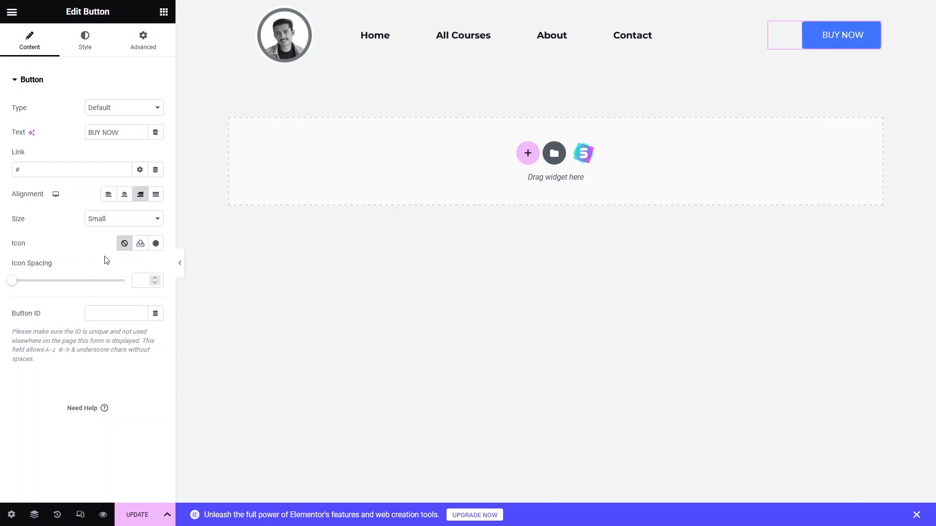
- Insert a money icon into the button, searching the icon library for "mone"
{"action": "left_click", "coordinate": [156, 245]}
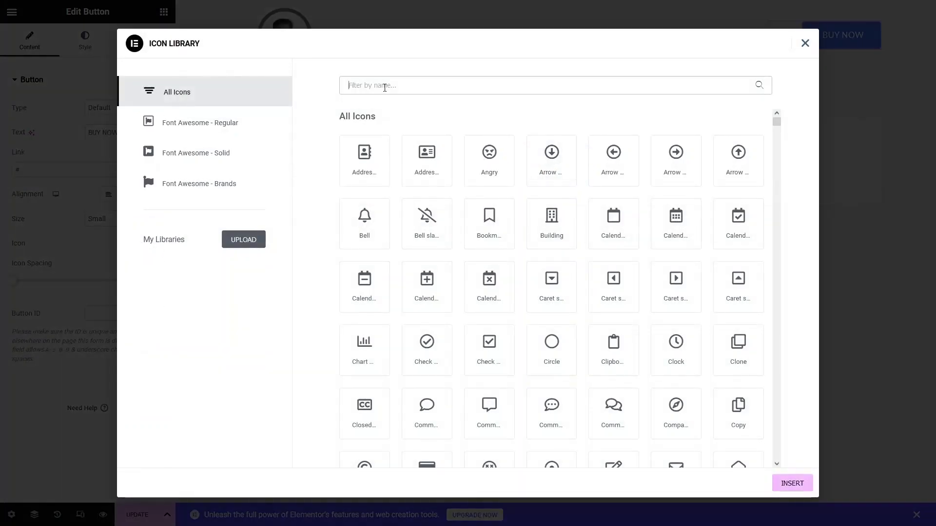
{"action": "type", "text": "mone"}
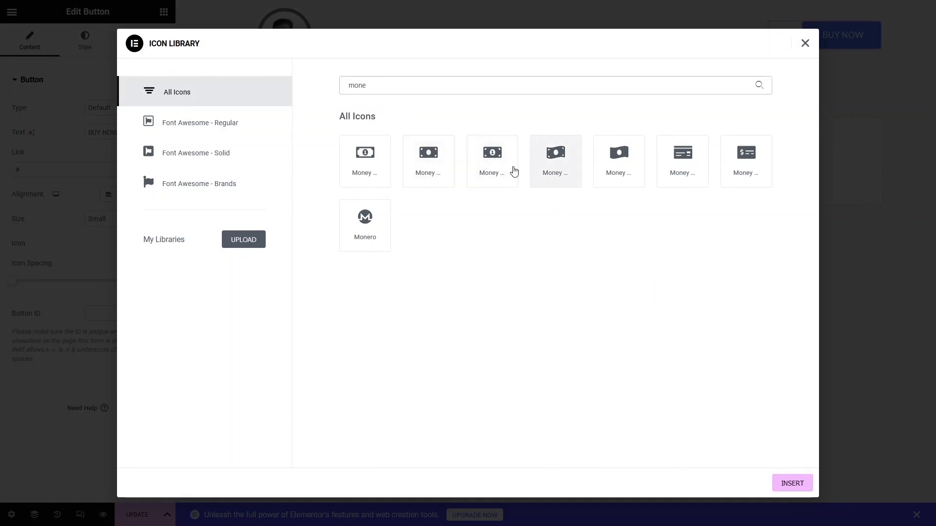
{"action": "left_click", "coordinate": [755, 159]}
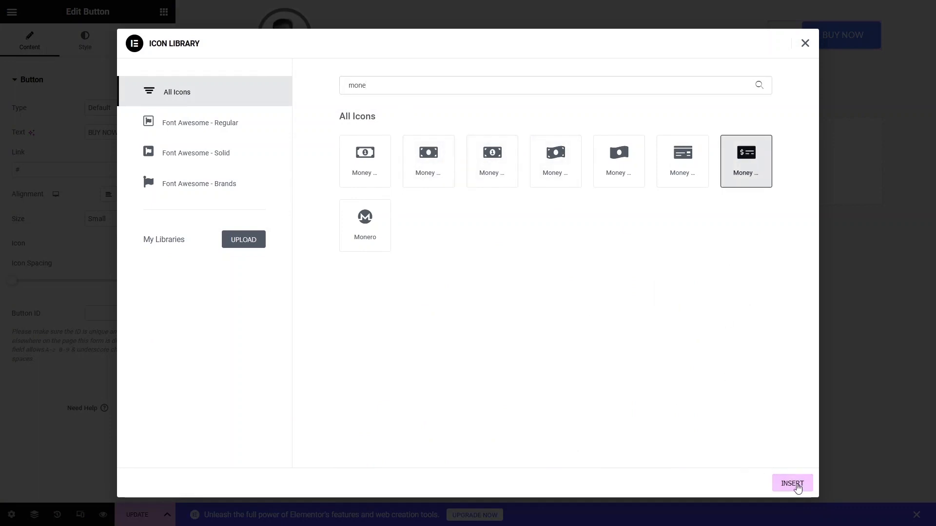
{"action": "left_click", "coordinate": [796, 486]}
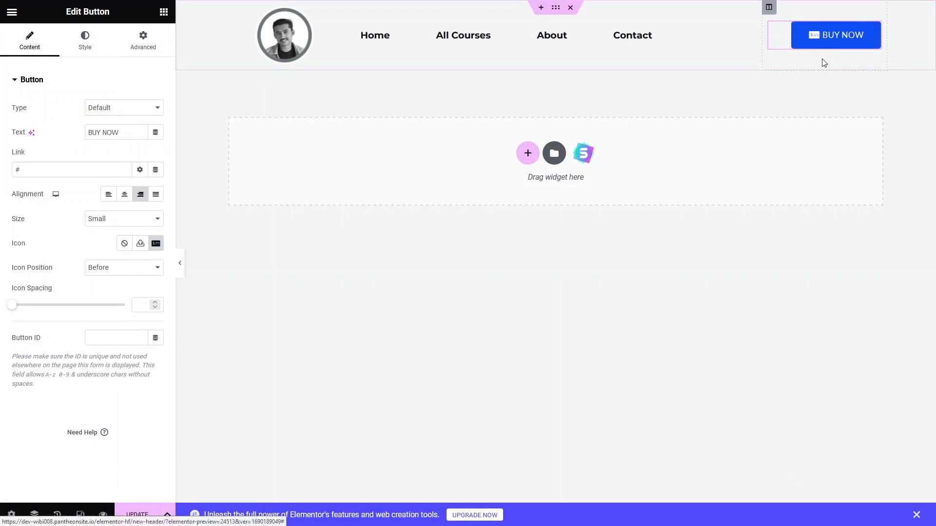
- Place the button icon after the text with an icon spacing of 13
{"action": "left_click", "coordinate": [132, 271]}
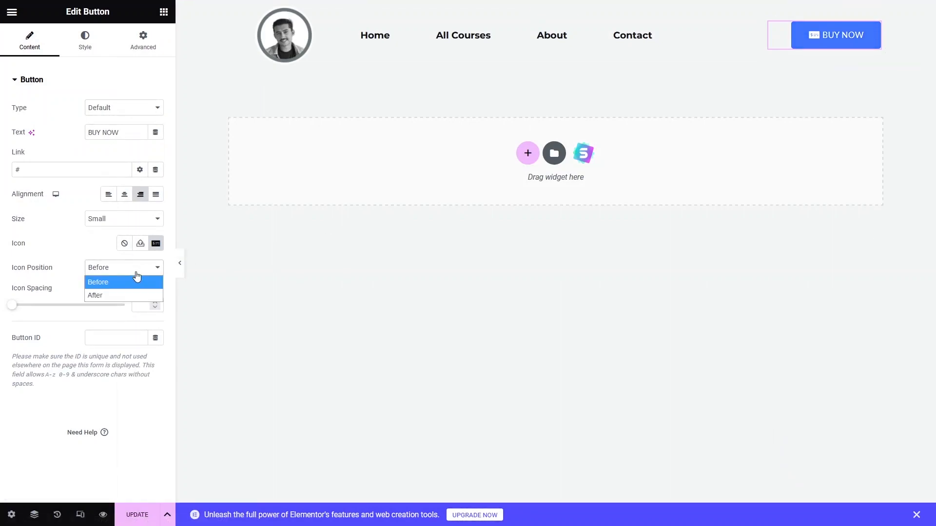
{"action": "left_click", "coordinate": [103, 295]}
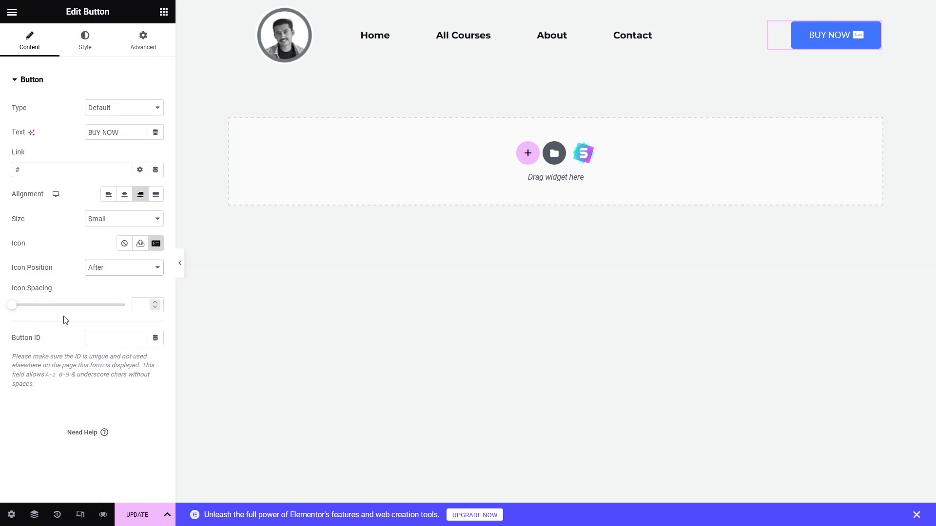
{"action": "left_click_drag", "start_coordinate": [16, 306], "coordinate": [43, 308]}
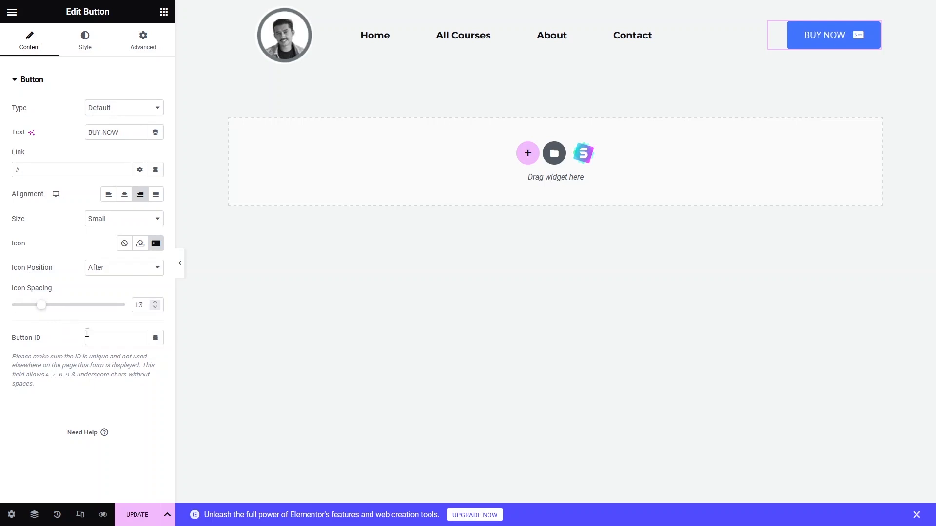
- Set the button's background color to green #00B016
{"action": "triple_click", "coordinate": [28, 340]}
{"action": "left_click", "coordinate": [86, 54]}
{"action": "left_click", "coordinate": [85, 54]}
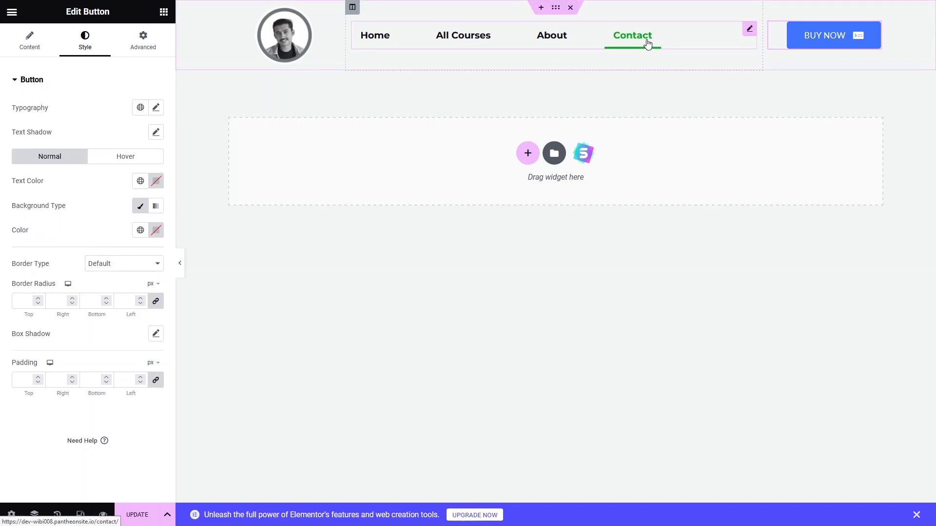
{"action": "left_click", "coordinate": [156, 230]}
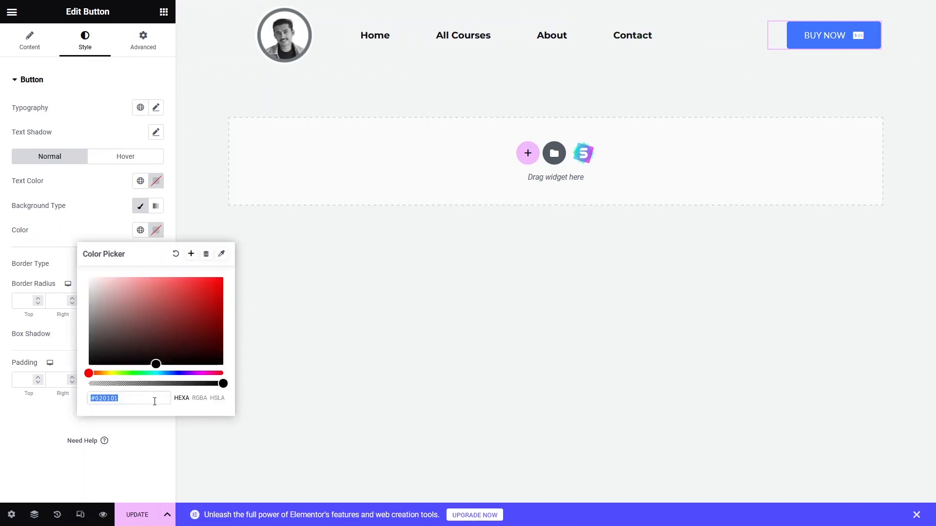
{"action": "type", "text": "#00B016"}
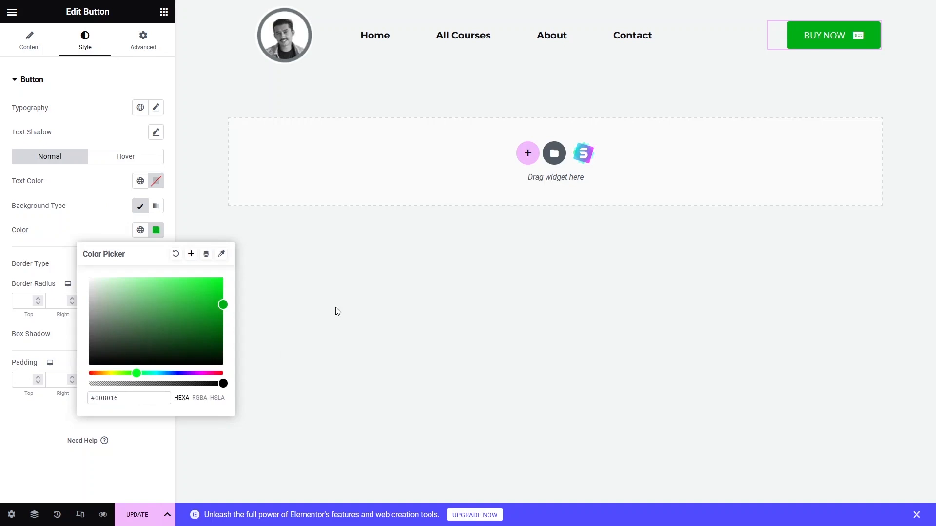
{"action": "left_click", "coordinate": [295, 308]}
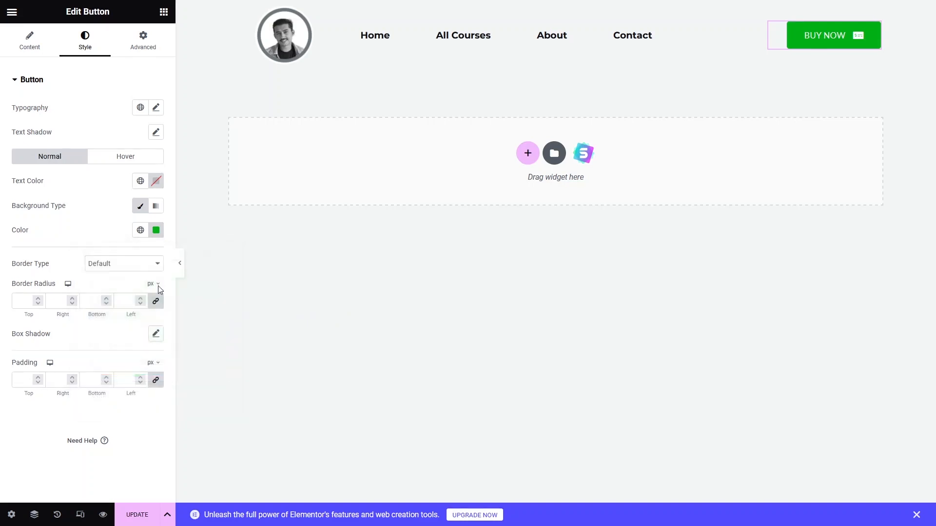
- Round the header button's corners by setting its border radius to 30 px on all sides
{"action": "left_click", "coordinate": [188, 172]}
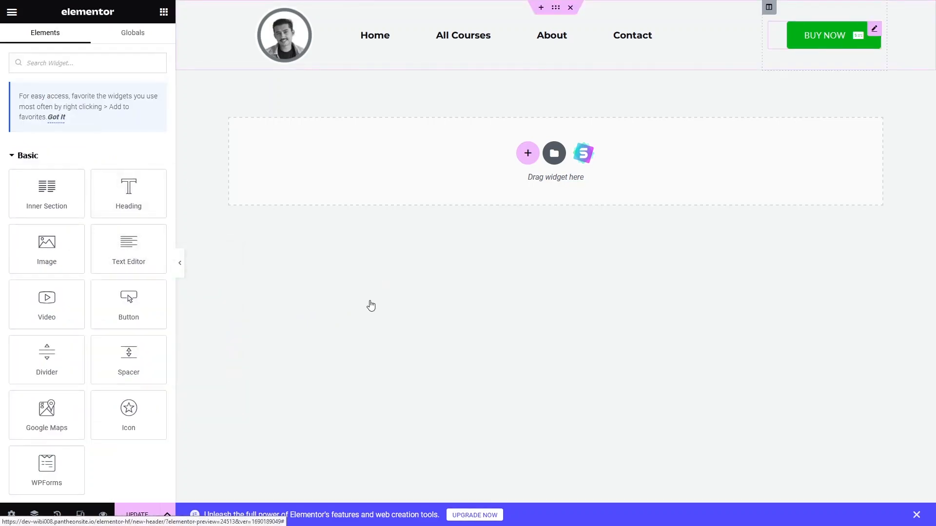
{"action": "left_click", "coordinate": [823, 36]}
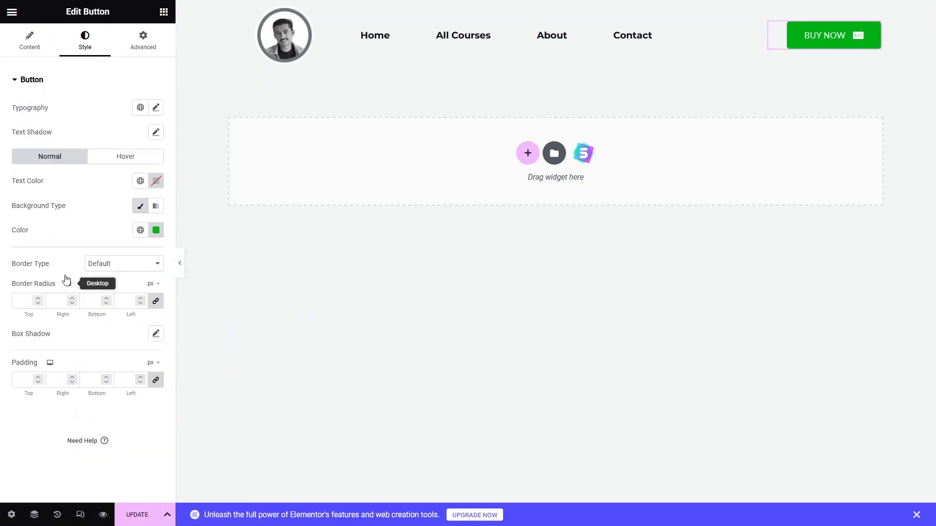
{"action": "left_click", "coordinate": [135, 264]}
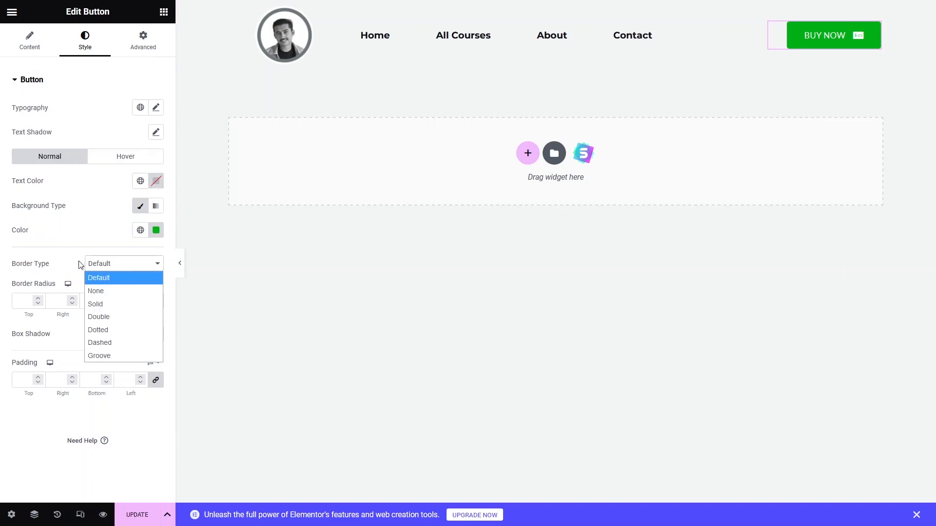
{"action": "left_click", "coordinate": [62, 257]}
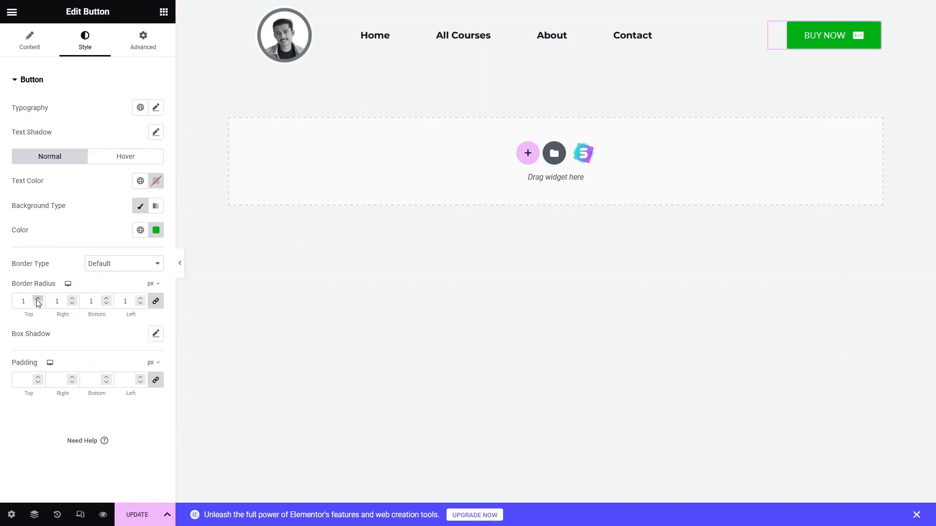
{"action": "left_click", "coordinate": [38, 299]}
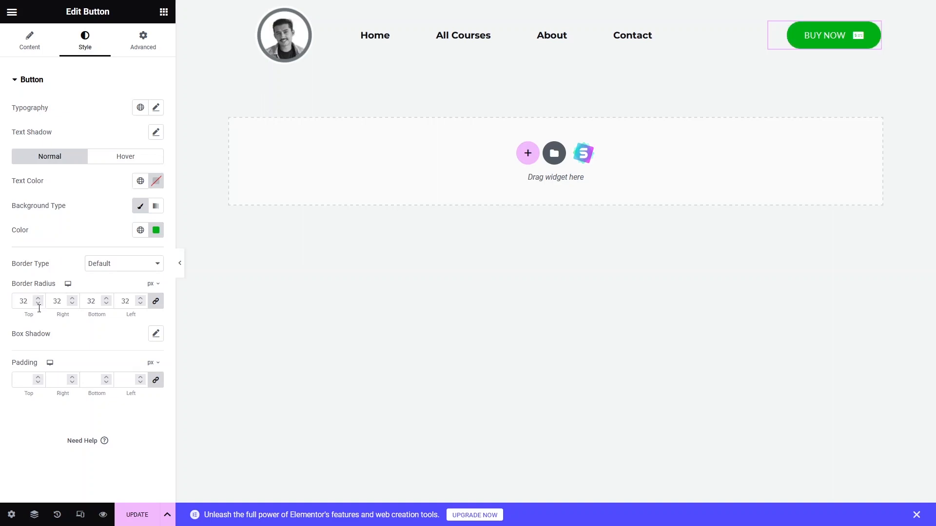
{"action": "double_click", "coordinate": [38, 303]}
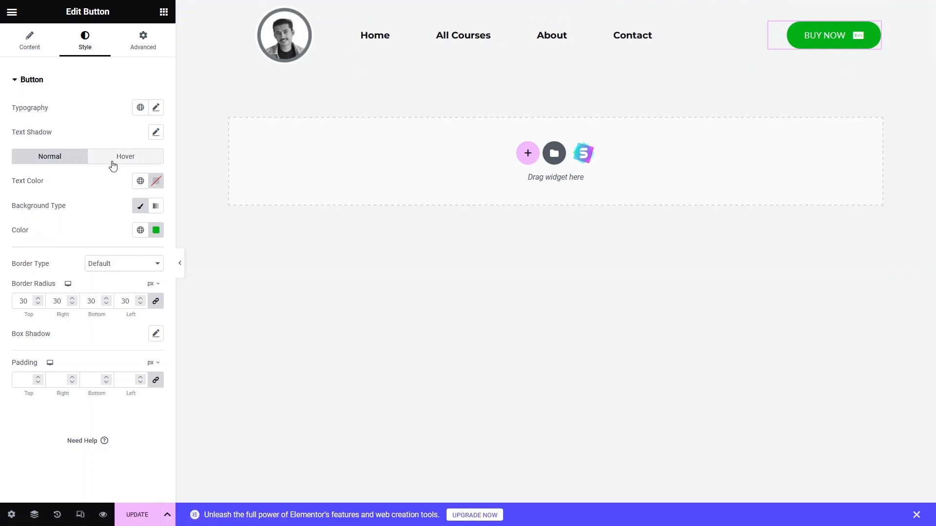
- Set the button's hover background color to a darker green #008B11
{"action": "double_click", "coordinate": [112, 161]}
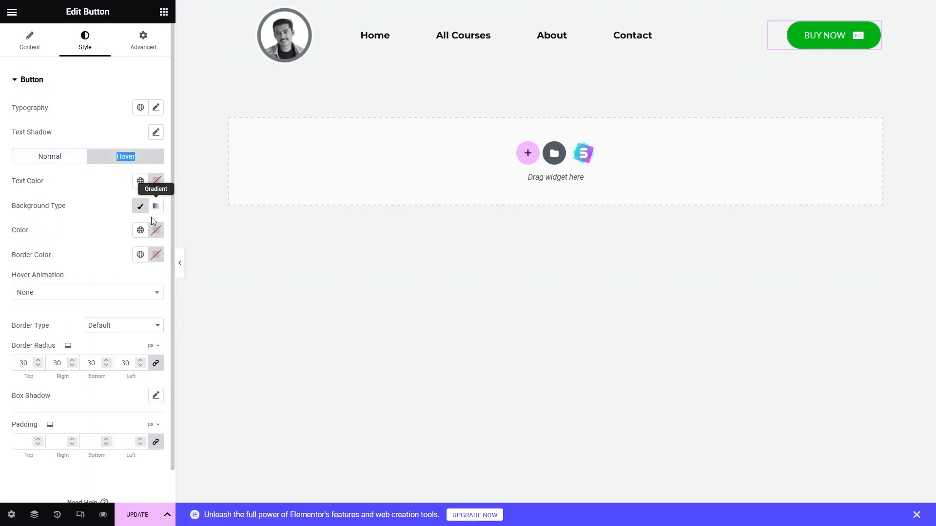
{"action": "left_click", "coordinate": [156, 230]}
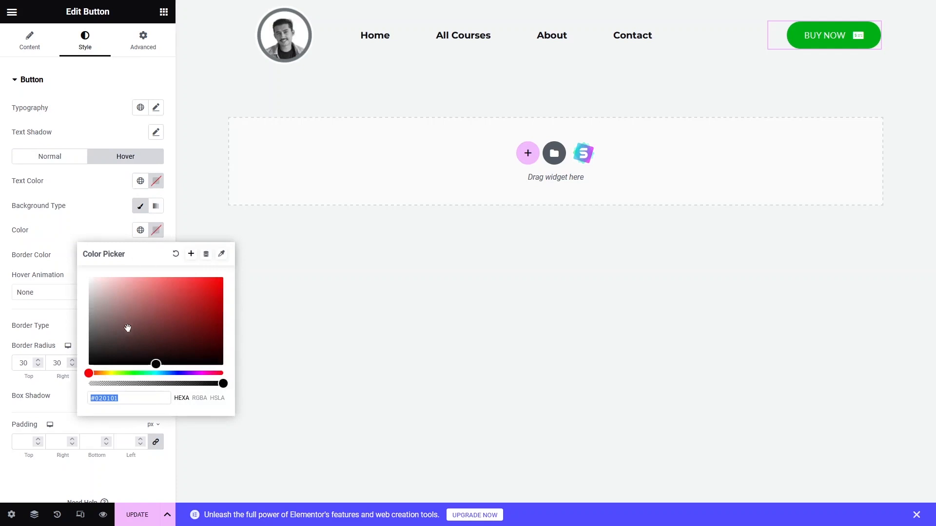
{"action": "type", "text": "#00B016"}
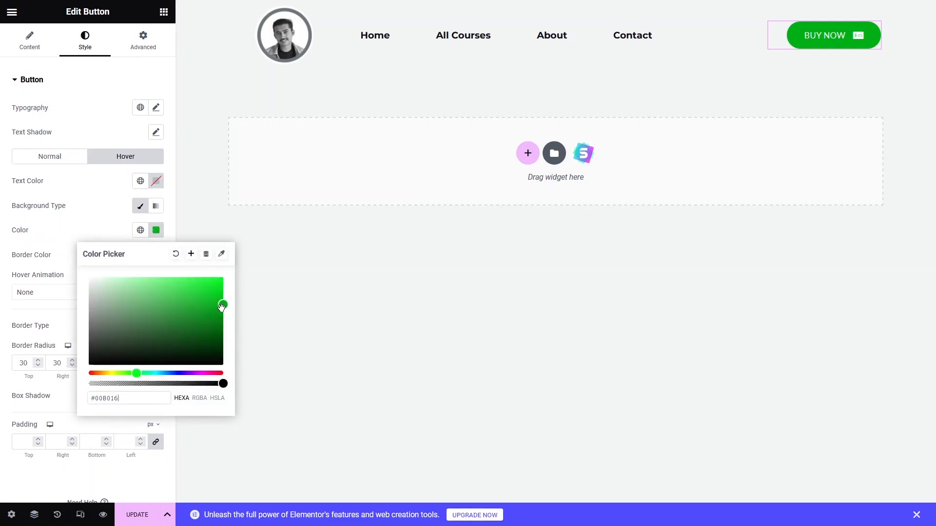
{"action": "left_click_drag", "start_coordinate": [222, 306], "coordinate": [223, 318]}
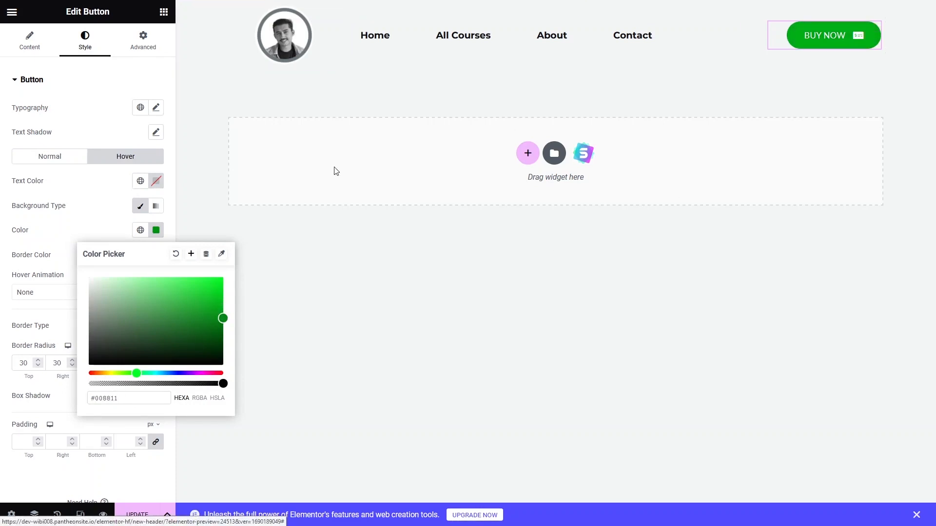
{"action": "left_click", "coordinate": [61, 206]}
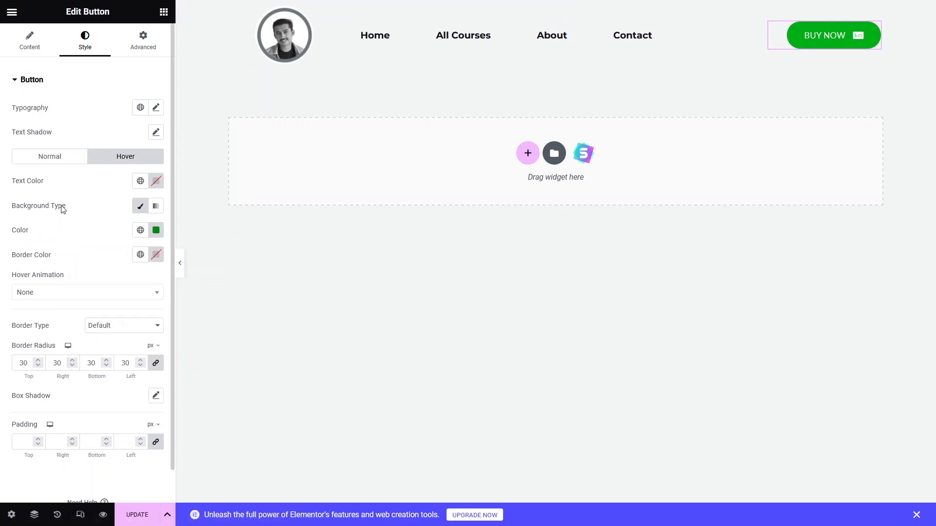
- Set the button's typography to the Montserrat family with weight 700 (Bold)
{"action": "left_click", "coordinate": [156, 110]}
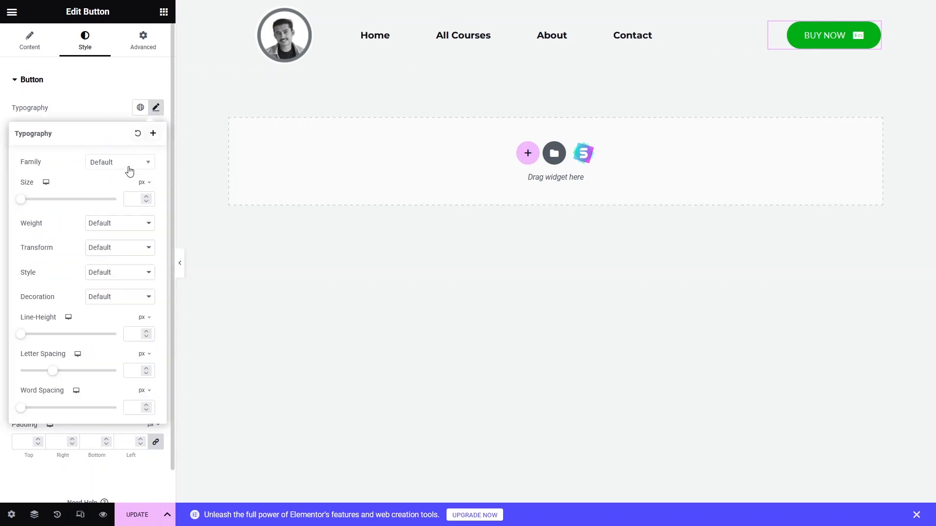
{"action": "left_click", "coordinate": [132, 169]}
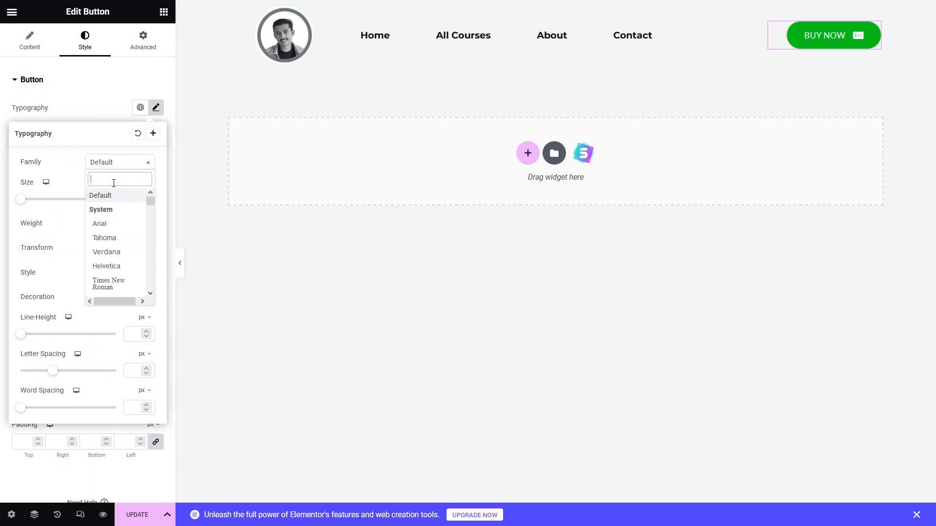
{"action": "type", "text": "mont"}
{"action": "left_click", "coordinate": [112, 272]}
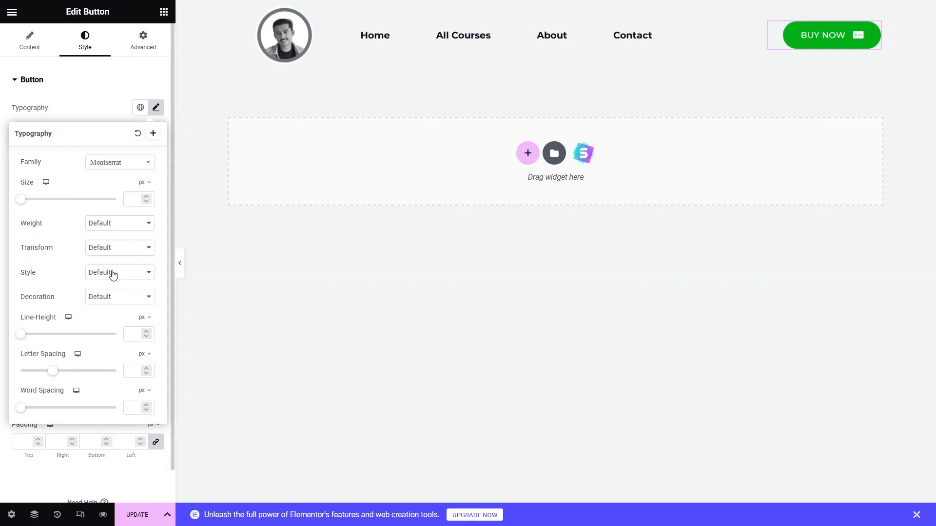
{"action": "left_click", "coordinate": [109, 231]}
{"action": "left_click", "coordinate": [120, 315]}
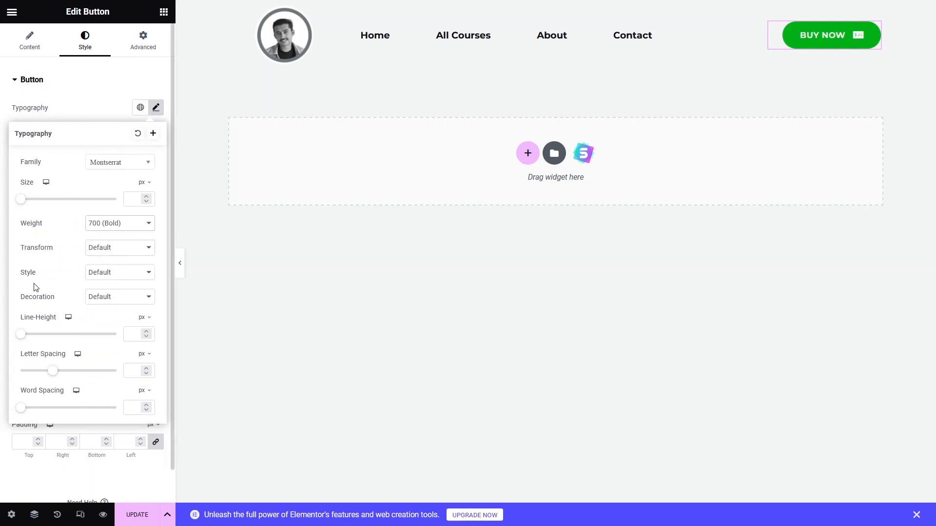
{"action": "left_click", "coordinate": [95, 117]}
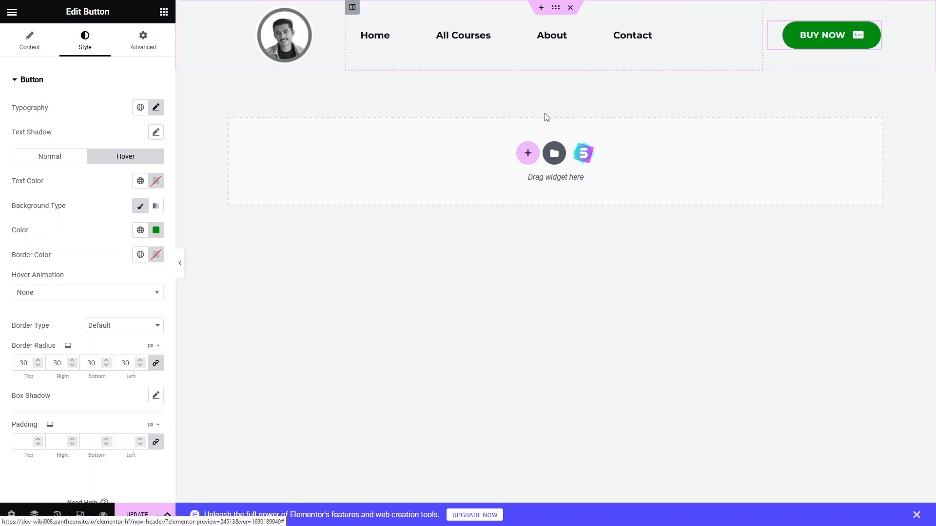
- Apply the Grow hover animation to the button
{"action": "left_click", "coordinate": [59, 294]}
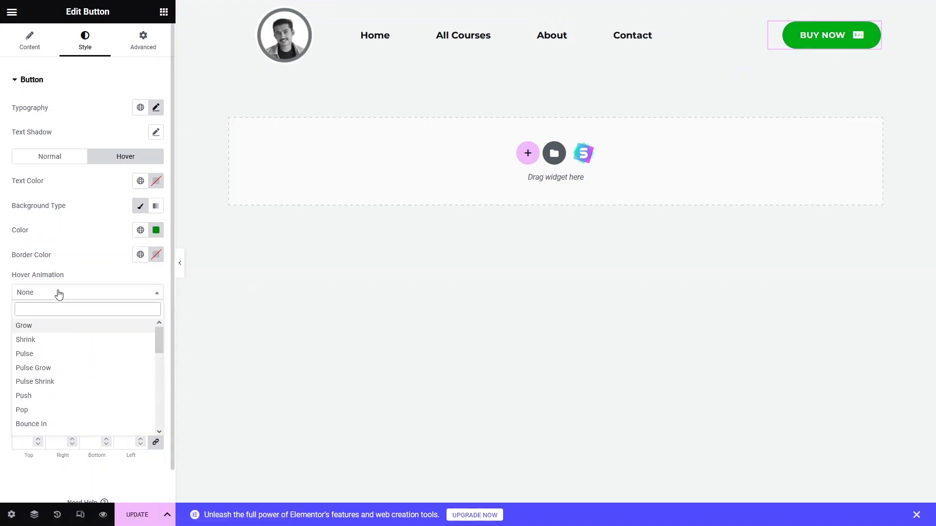
{"action": "scroll", "coordinate": [52, 351], "scroll_direction": "down", "scroll_amount": 4}
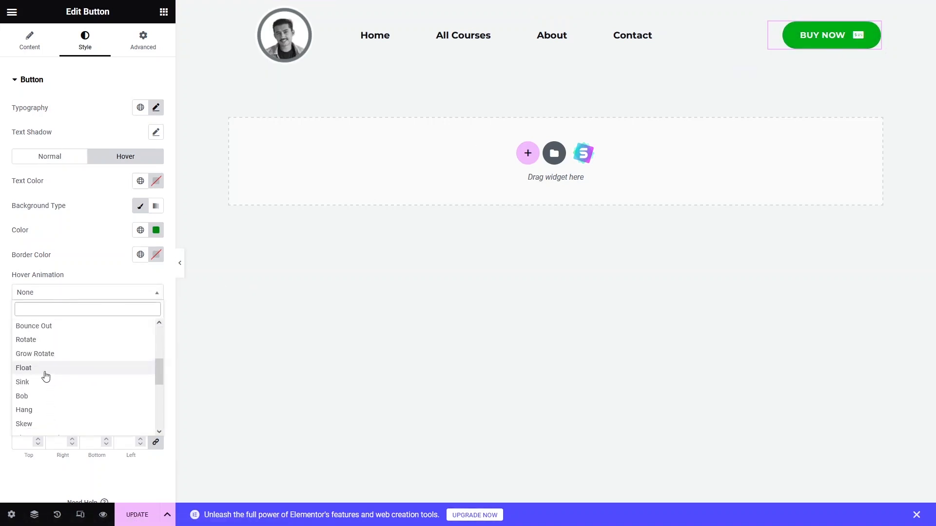
{"action": "scroll", "coordinate": [44, 376], "scroll_direction": "up", "scroll_amount": 4}
{"action": "left_click", "coordinate": [29, 327]}
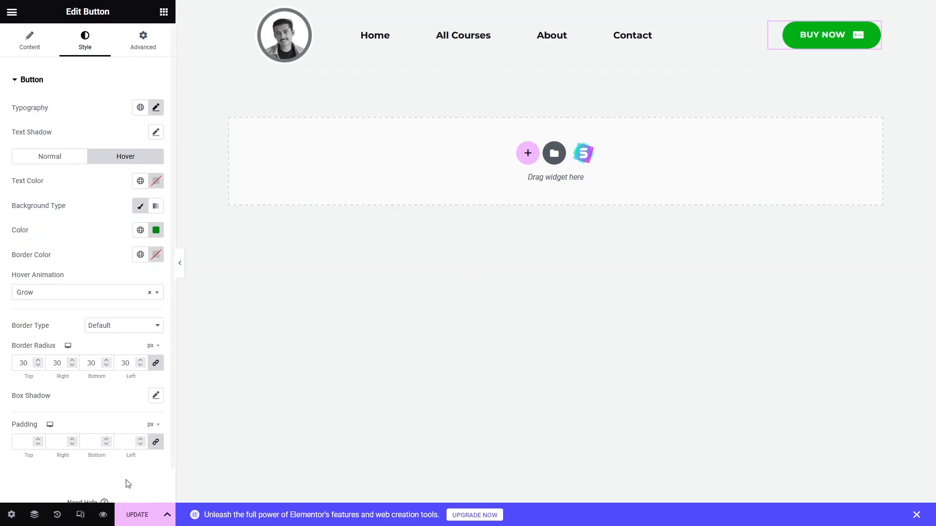
- Save the header template changes and exit the Elementor editor
{"action": "left_click", "coordinate": [129, 518]}
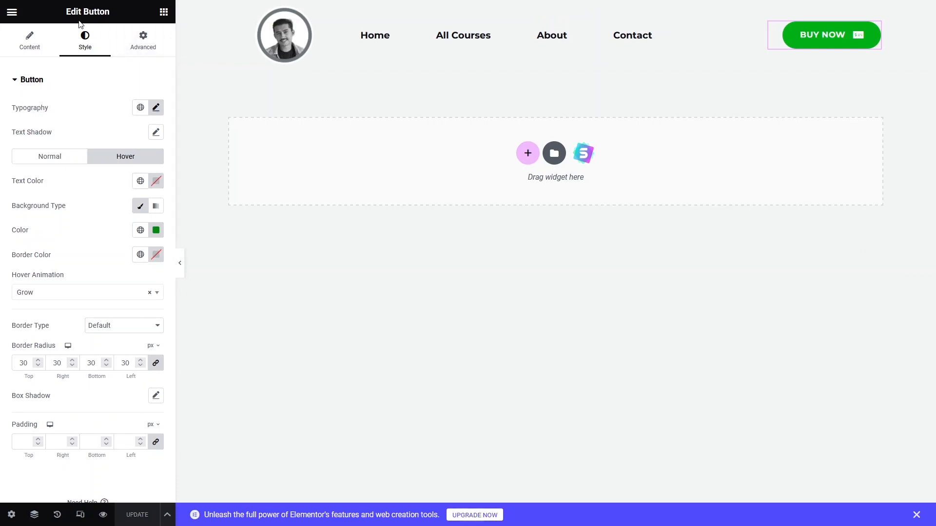
{"action": "left_click", "coordinate": [12, 11]}
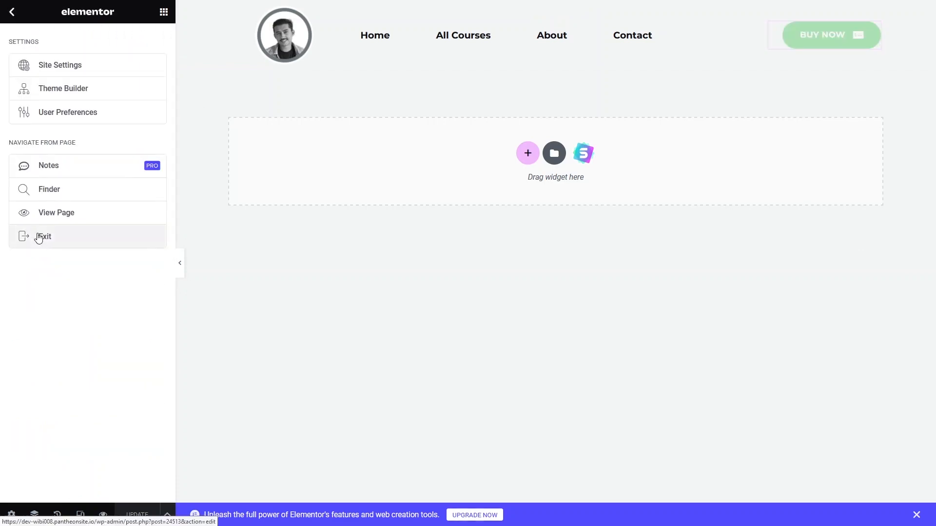
{"action": "left_click", "coordinate": [39, 239]}
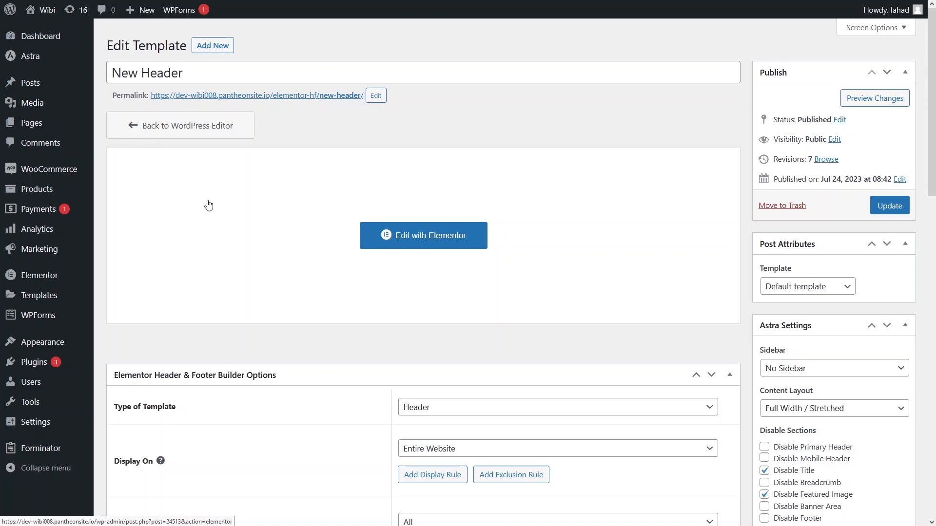
- Open the live site to preview the new header
{"action": "mouse_move", "coordinate": [50, 55]}
{"action": "mouse_move", "coordinate": [47, 10]}
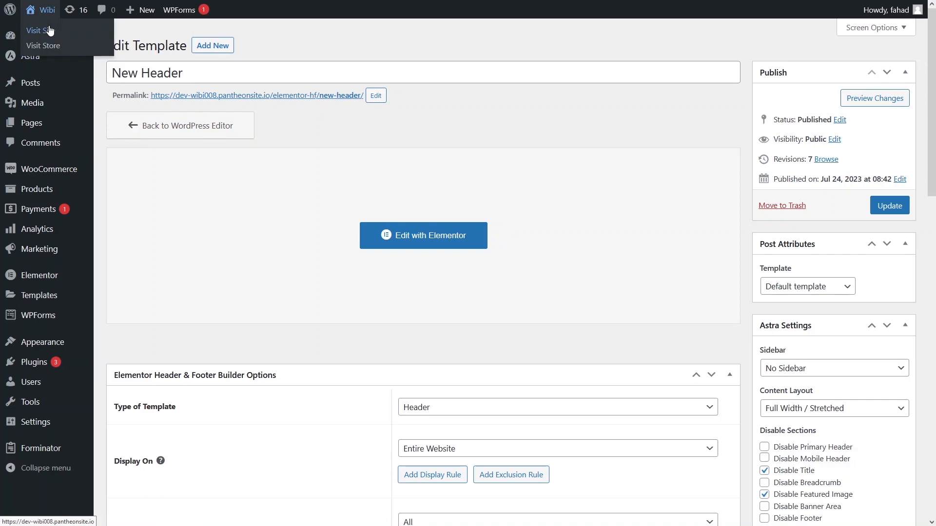
{"action": "left_click", "coordinate": [50, 30]}
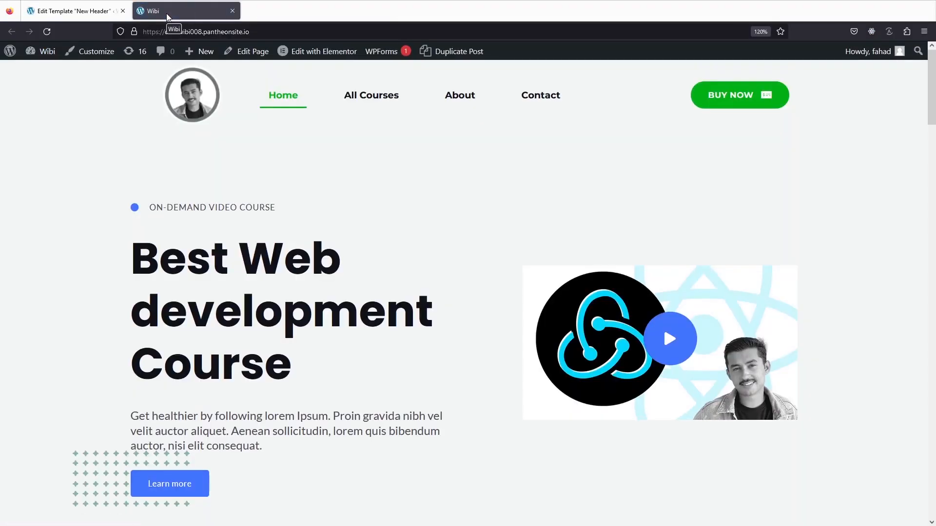